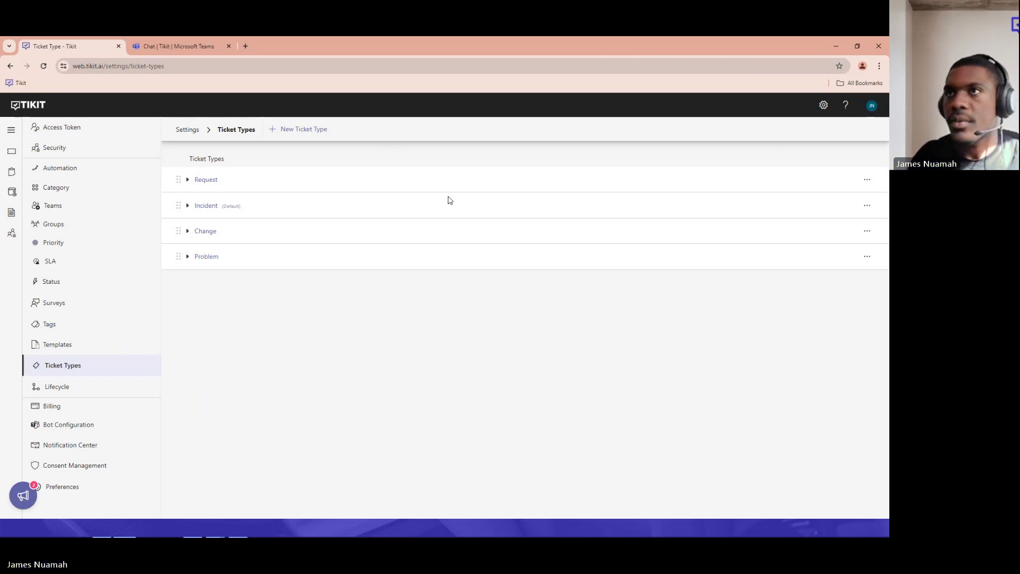
# Step: Compare the actions available for the Request ticket type with those available for the Desktop category
pyautogui.click(865, 181)
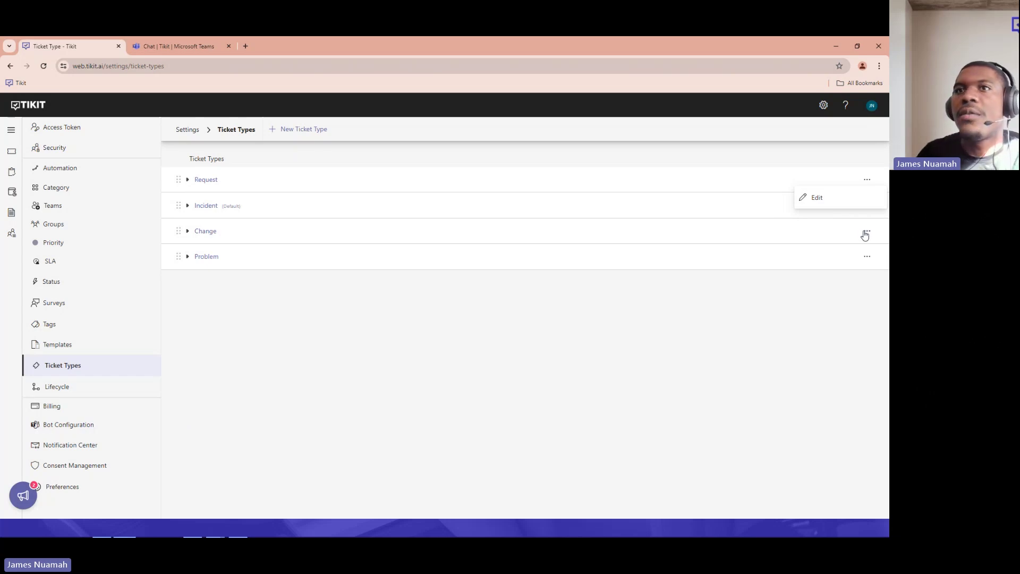
pyautogui.click(48, 188)
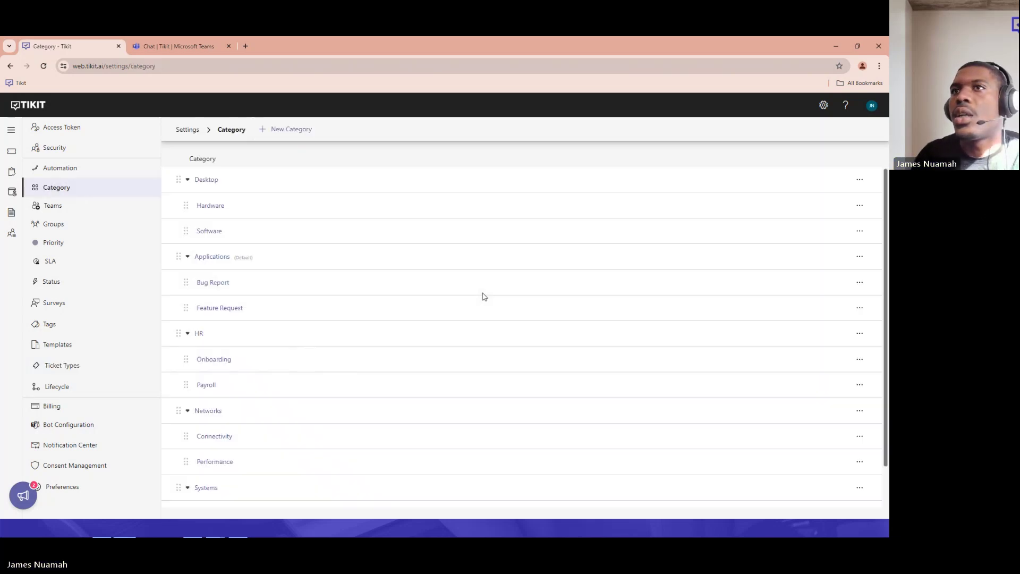
pyautogui.click(858, 180)
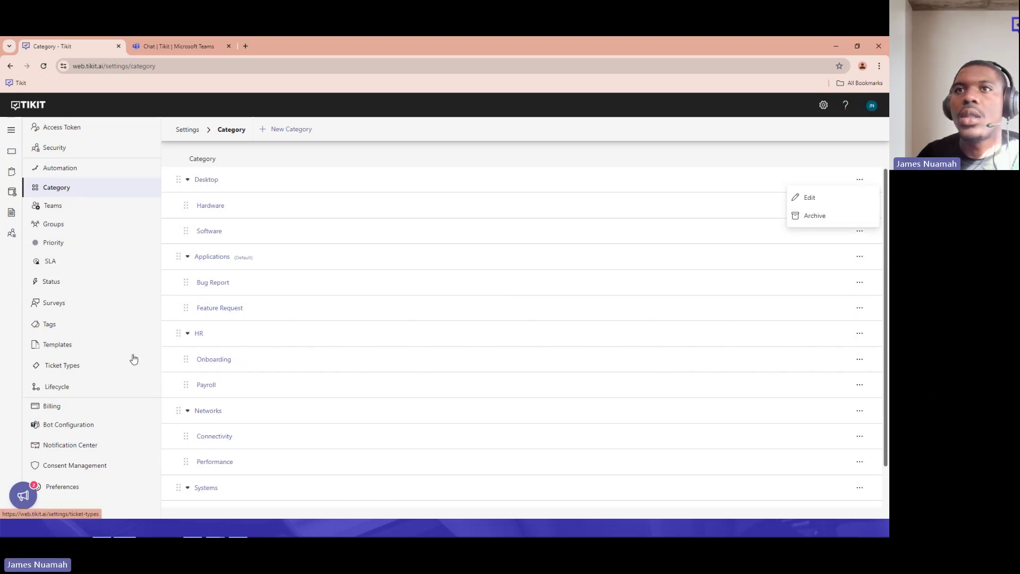
# Step: Return to the ticket types settings and collapse the Request, Incident, Change and Problem groups
pyautogui.click(77, 366)
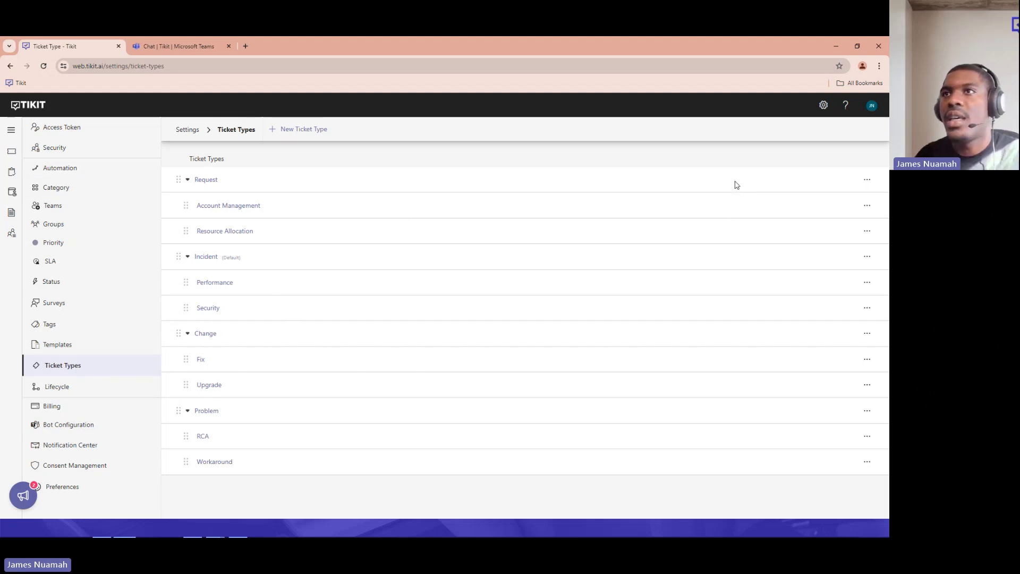
pyautogui.click(188, 181)
pyautogui.click(189, 207)
pyautogui.click(188, 232)
pyautogui.click(188, 257)
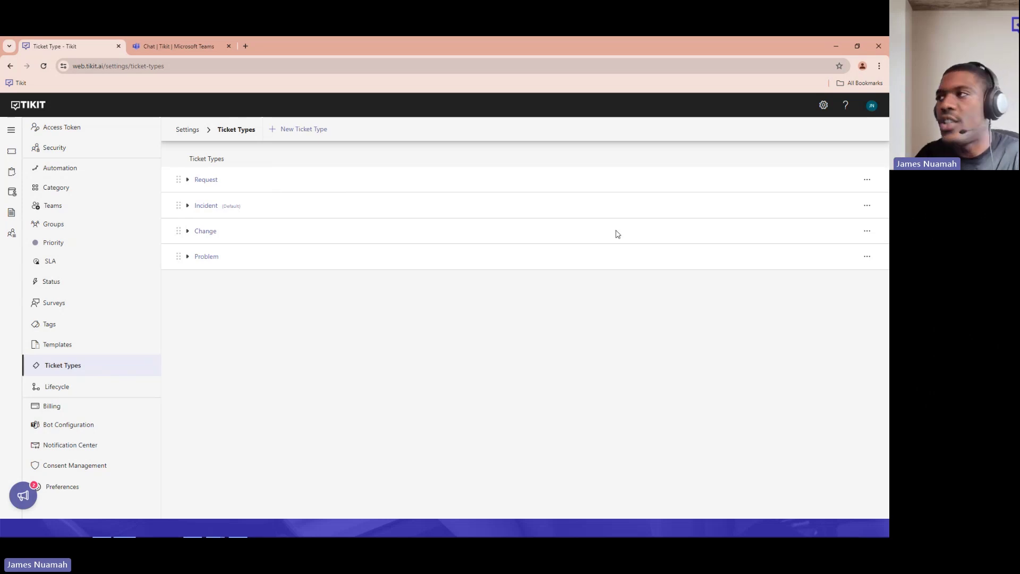
# Step: Open the edit form of the Change ticket type and close it without saving
pyautogui.click(864, 233)
pyautogui.click(835, 254)
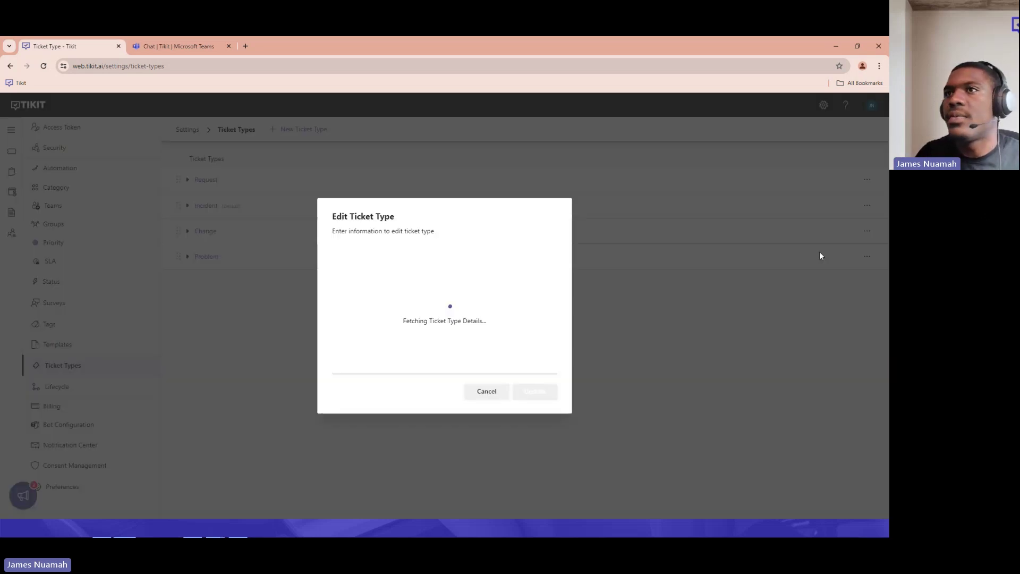
pyautogui.click(485, 391)
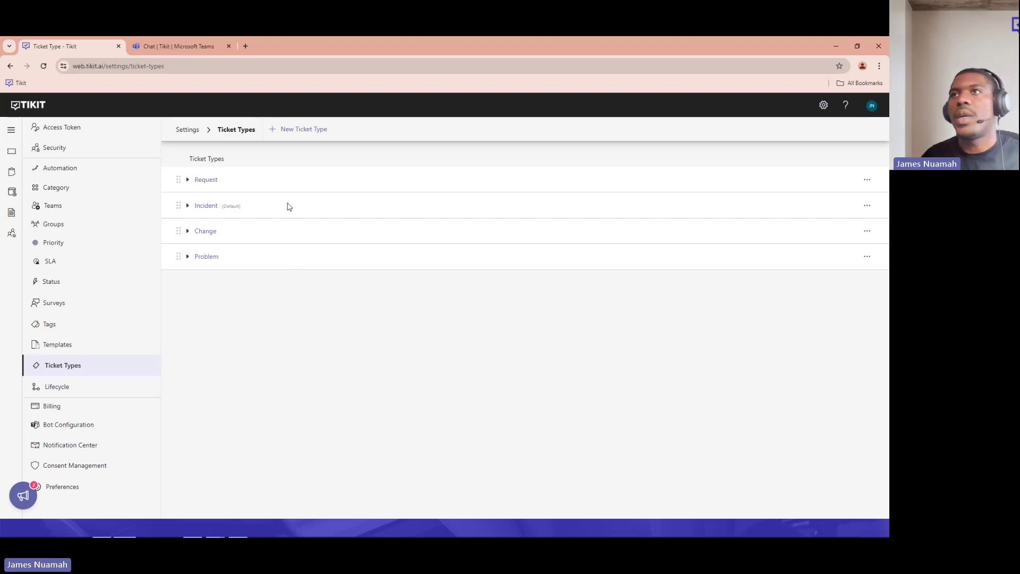
# Step: Examine the fields for adding a new ticket type and close the form without saving
pyautogui.click(304, 132)
pyautogui.click(364, 260)
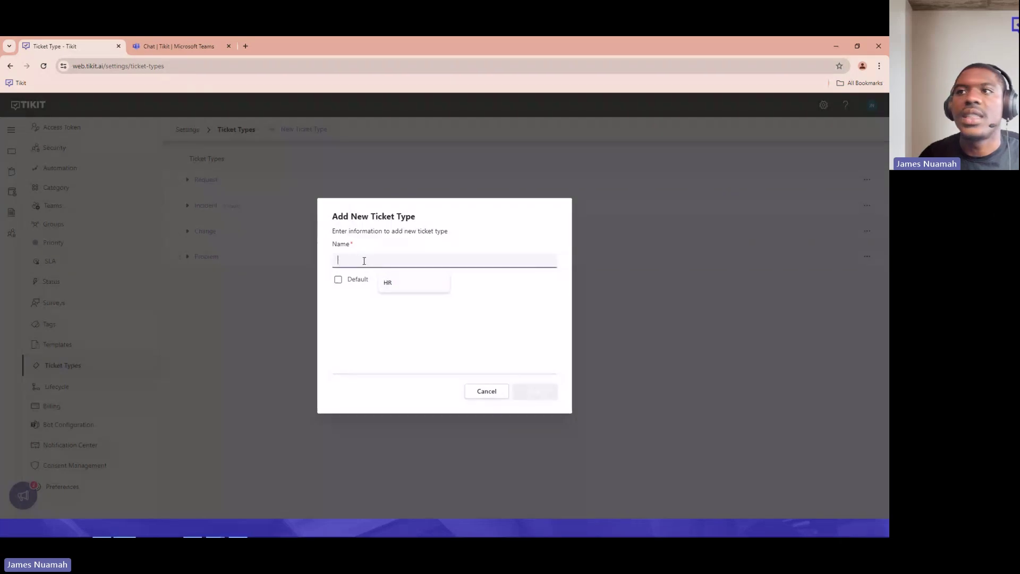
pyautogui.click(363, 303)
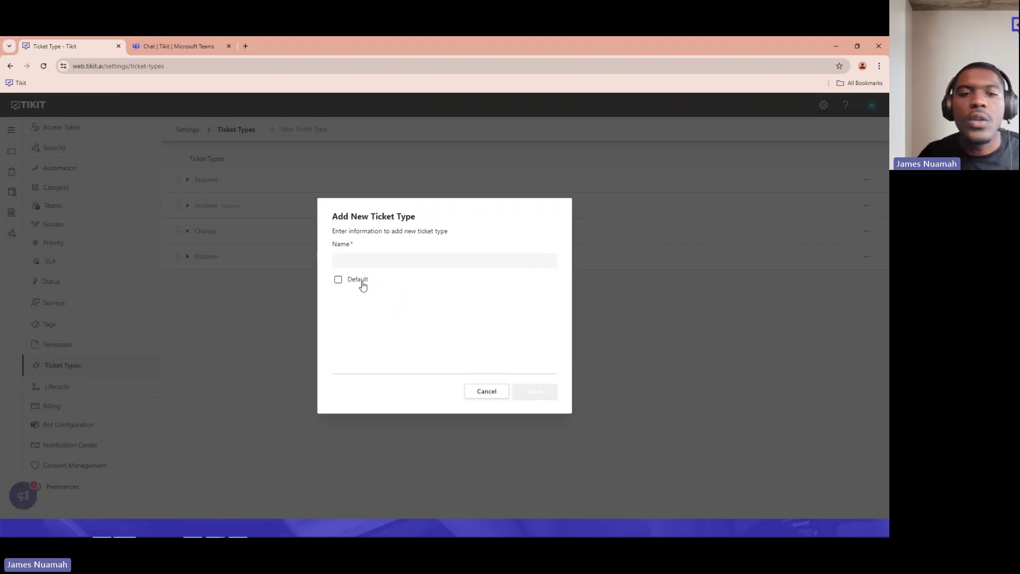
pyautogui.click(486, 392)
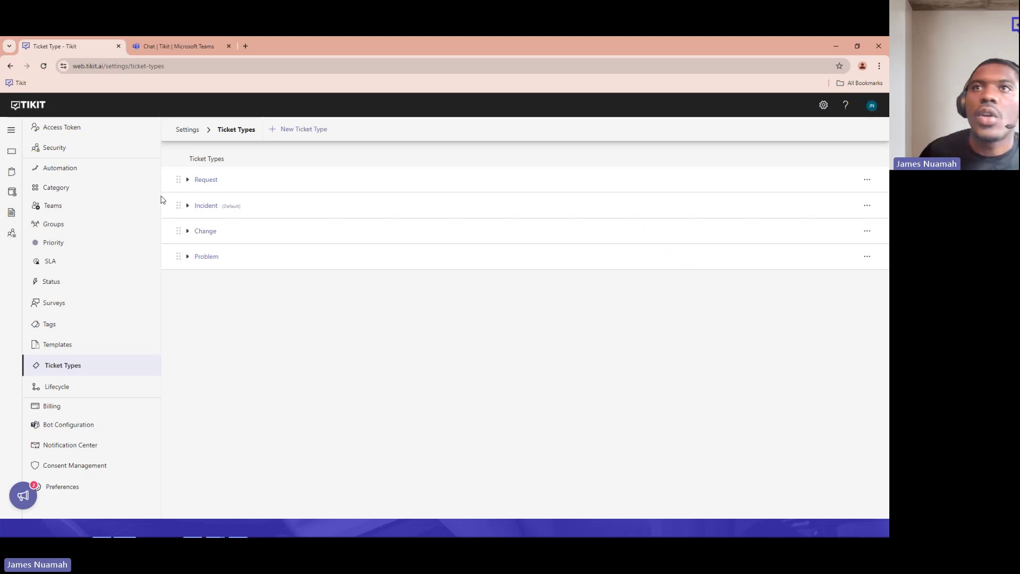
# Step: Review the fields of a new ticket from the tickets list and close the form without creating one
pyautogui.click(14, 154)
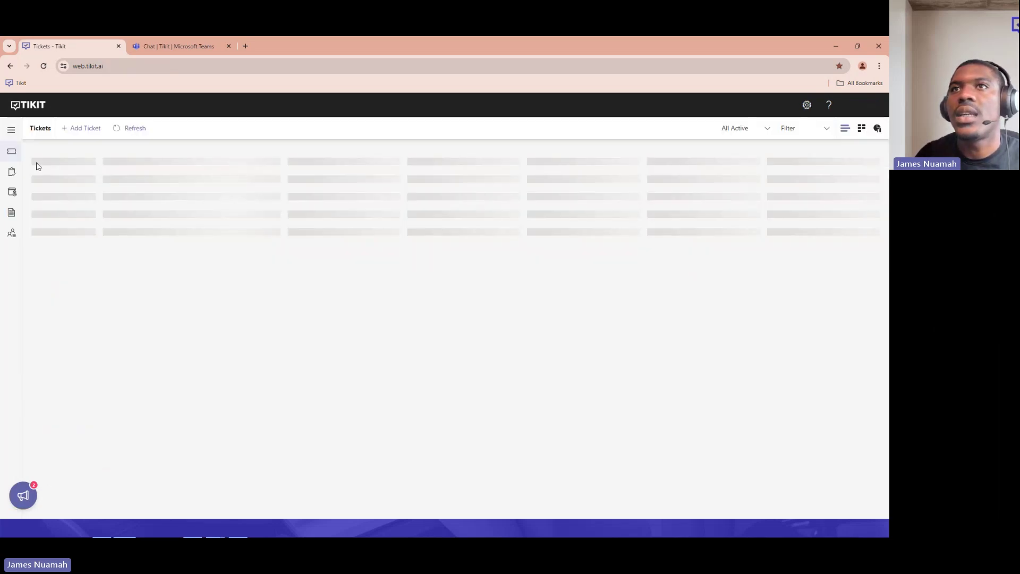
pyautogui.click(84, 129)
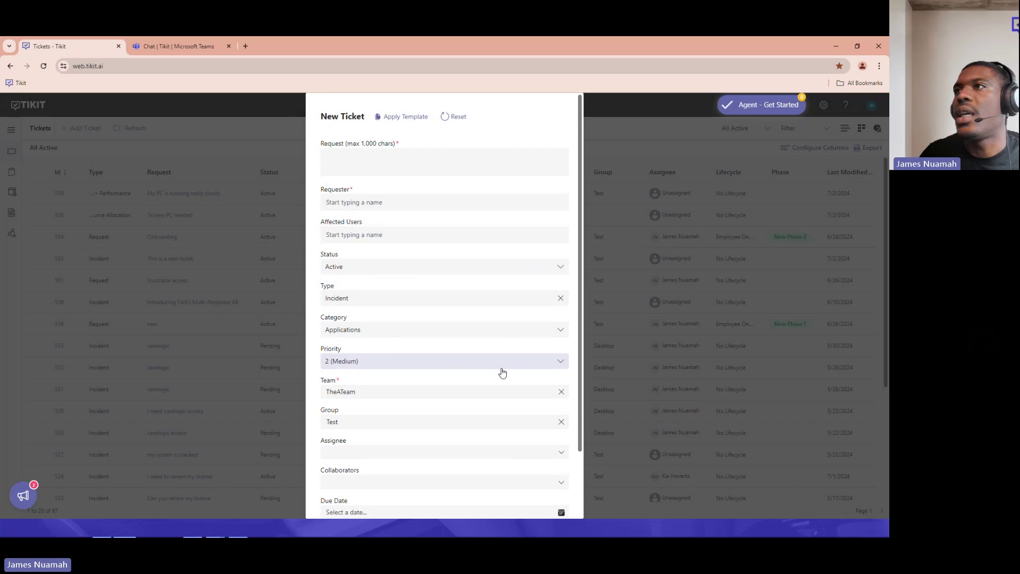
pyautogui.scroll(-2, 501, 371)
pyautogui.click(499, 496)
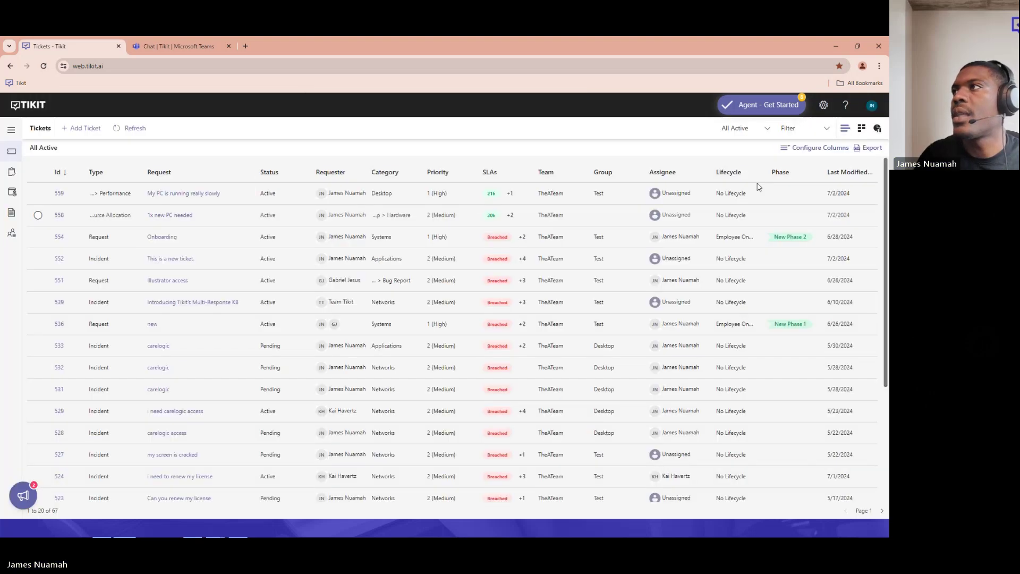
# Step: Go back to the ticket types settings and collapse all four parent types to hide their subtypes
pyautogui.click(822, 104)
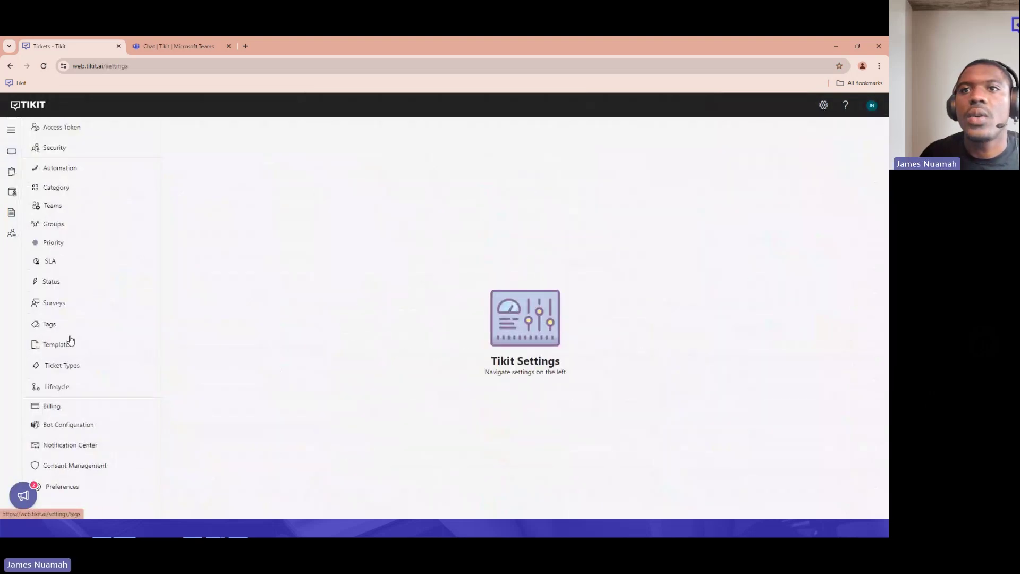
pyautogui.click(70, 366)
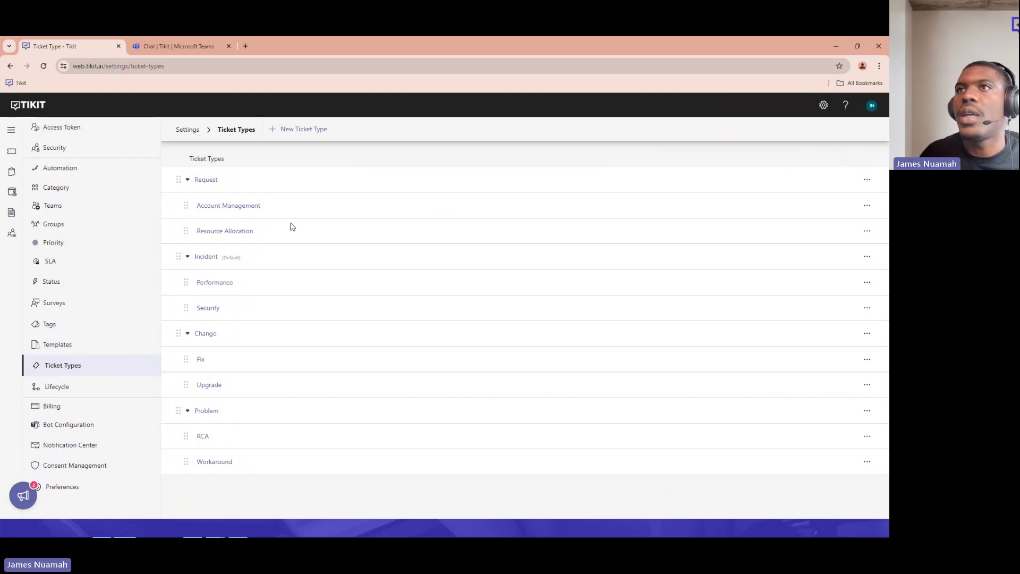
pyautogui.click(188, 185)
pyautogui.click(188, 206)
pyautogui.click(188, 231)
pyautogui.click(189, 256)
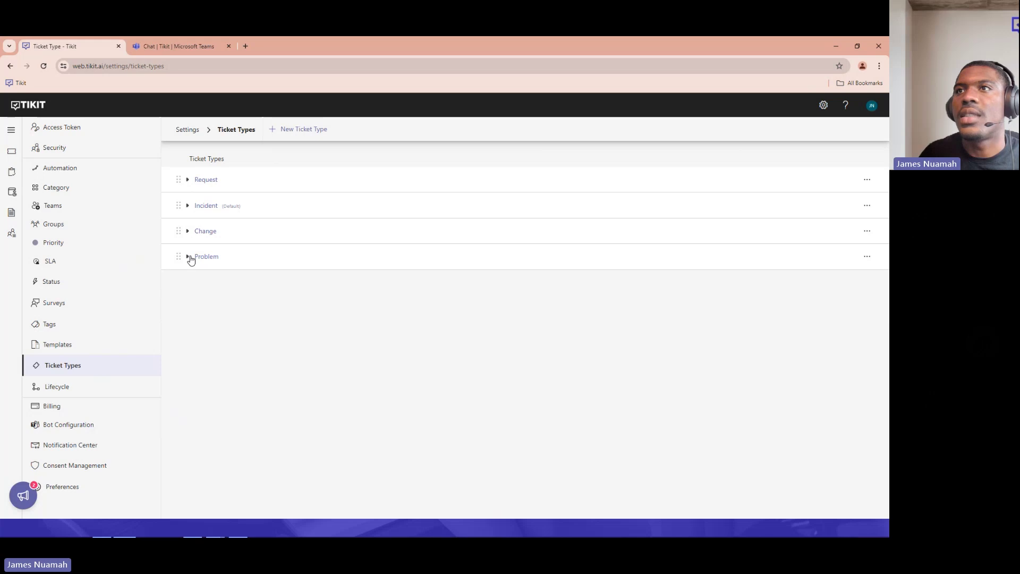
# Step: View the editable details of the Request ticket type and close the form without updating
pyautogui.click(868, 181)
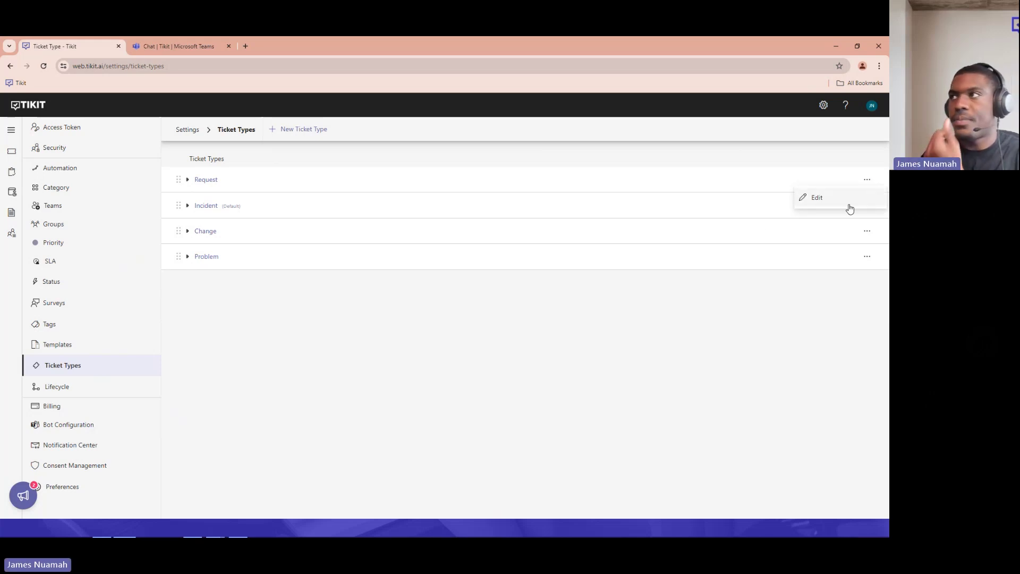
pyautogui.click(855, 202)
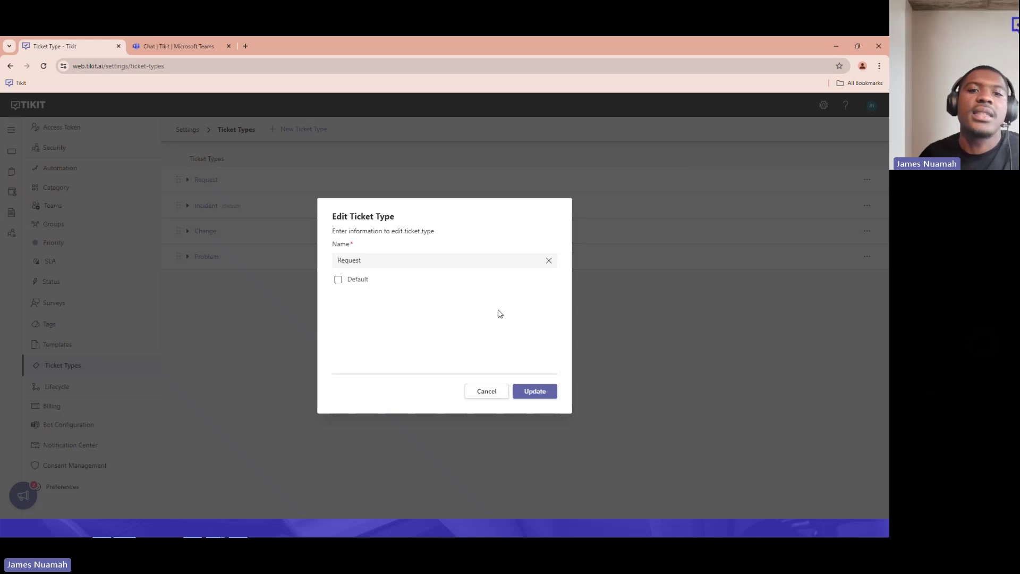
pyautogui.click(486, 393)
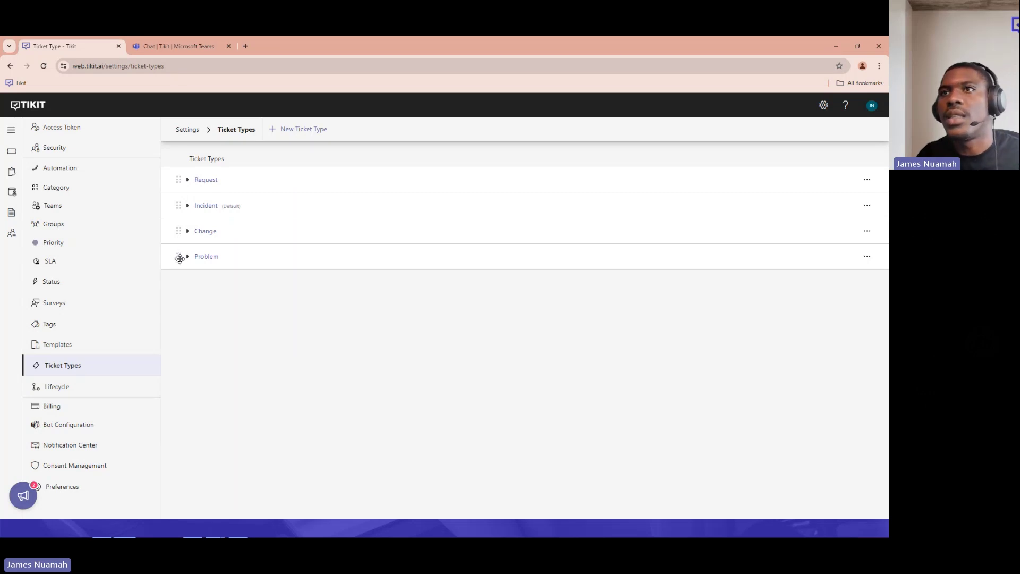
# Step: Move the Problem ticket type directly below Request and collapse the Incident group
pyautogui.moveTo(179, 258); pyautogui.dragTo(179, 201)
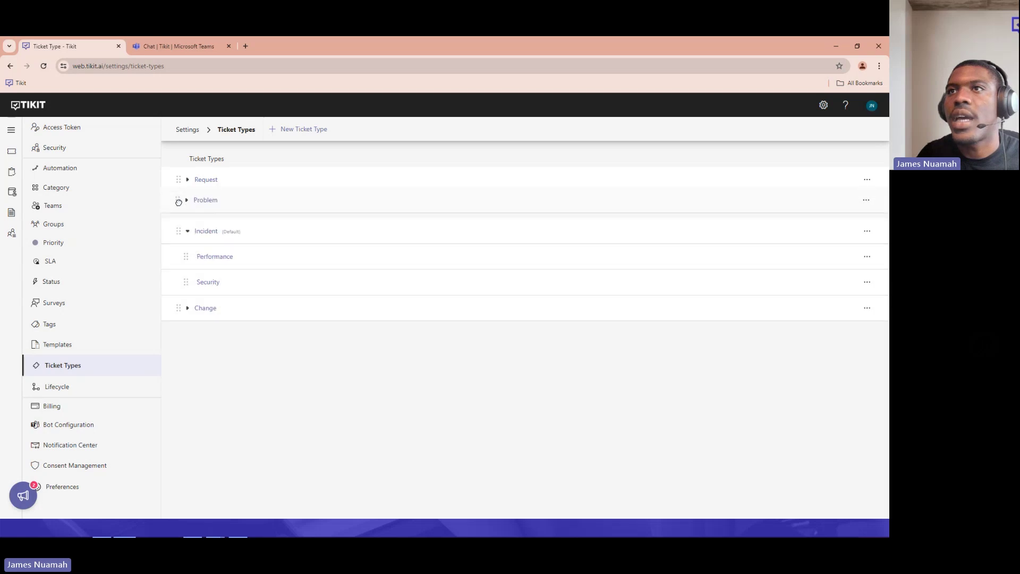
pyautogui.click(187, 234)
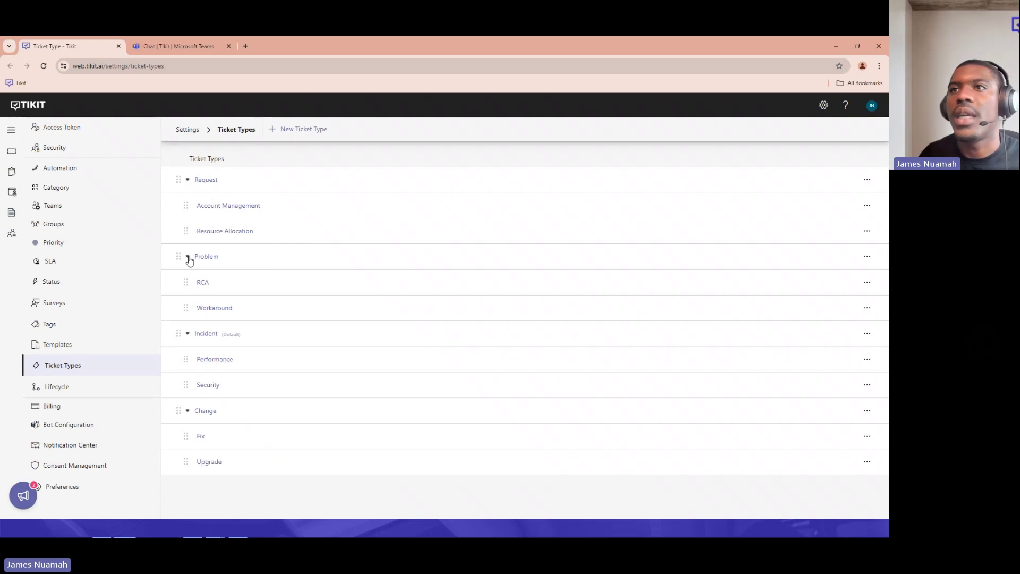
# Step: Collapse the Problem, Request, Incident and Change groups in the reordered ticket types list
pyautogui.click(187, 256)
pyautogui.click(195, 179)
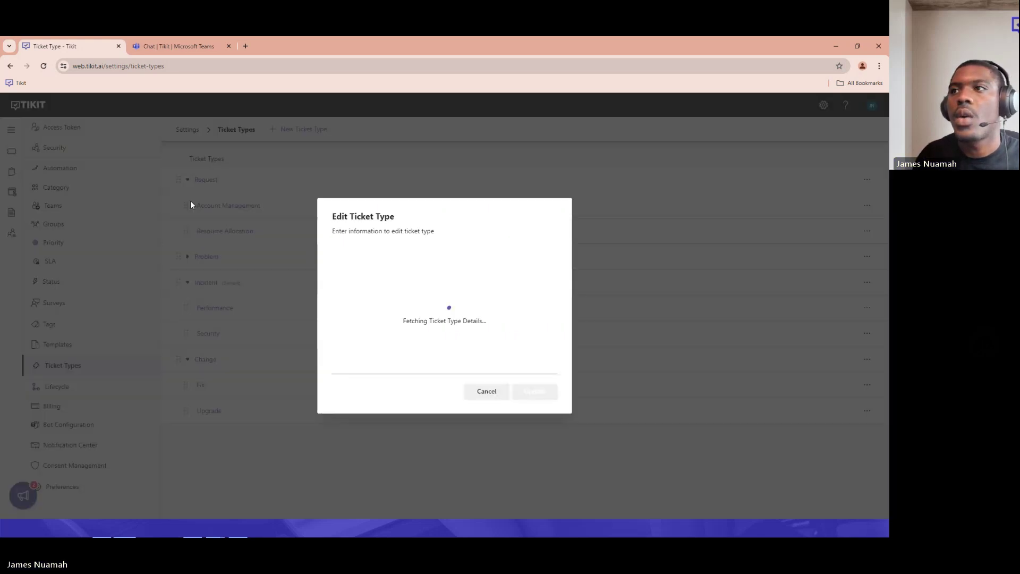
pyautogui.click(483, 391)
pyautogui.click(192, 181)
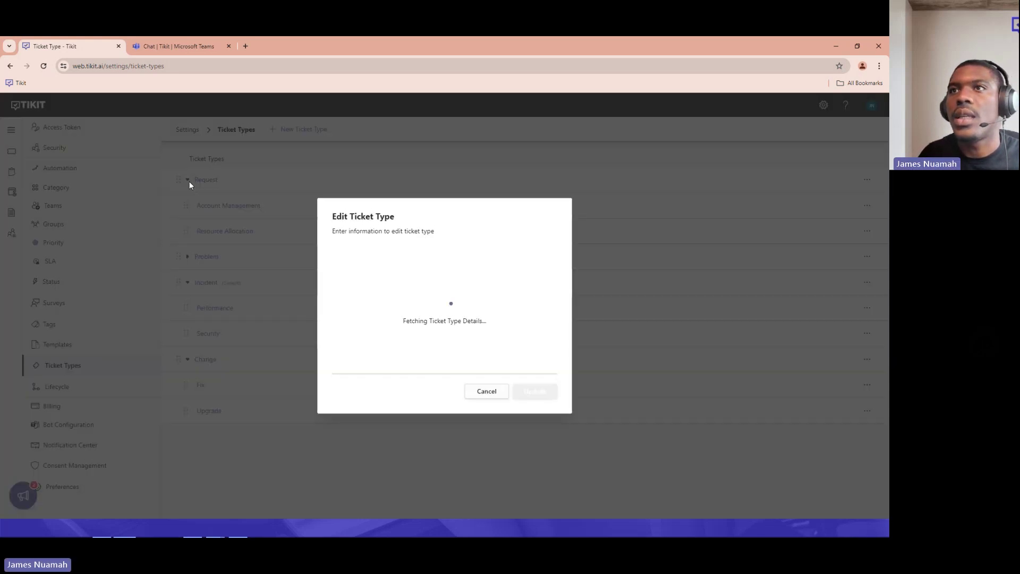
pyautogui.click(480, 390)
pyautogui.click(187, 180)
pyautogui.click(188, 232)
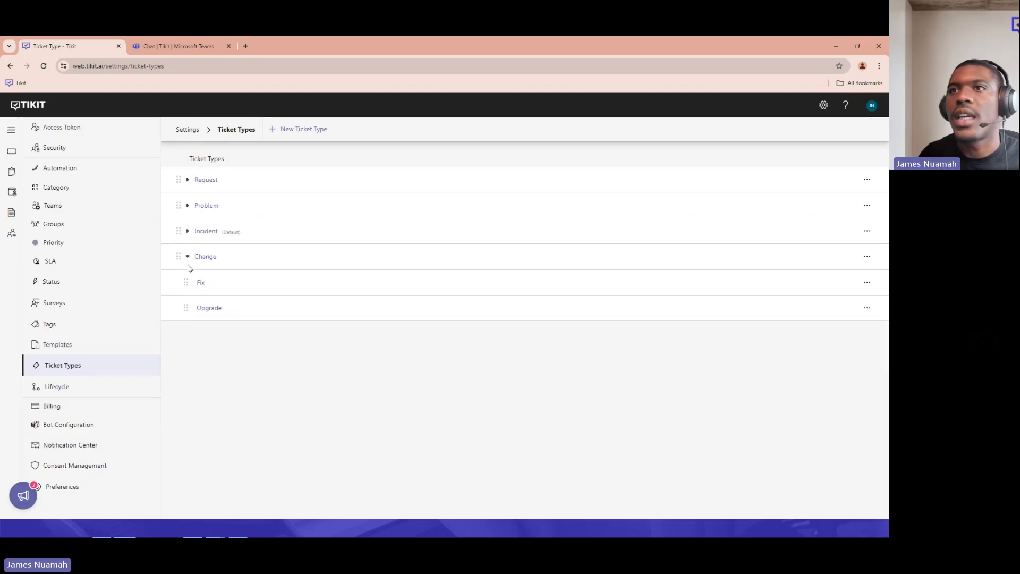
pyautogui.click(188, 257)
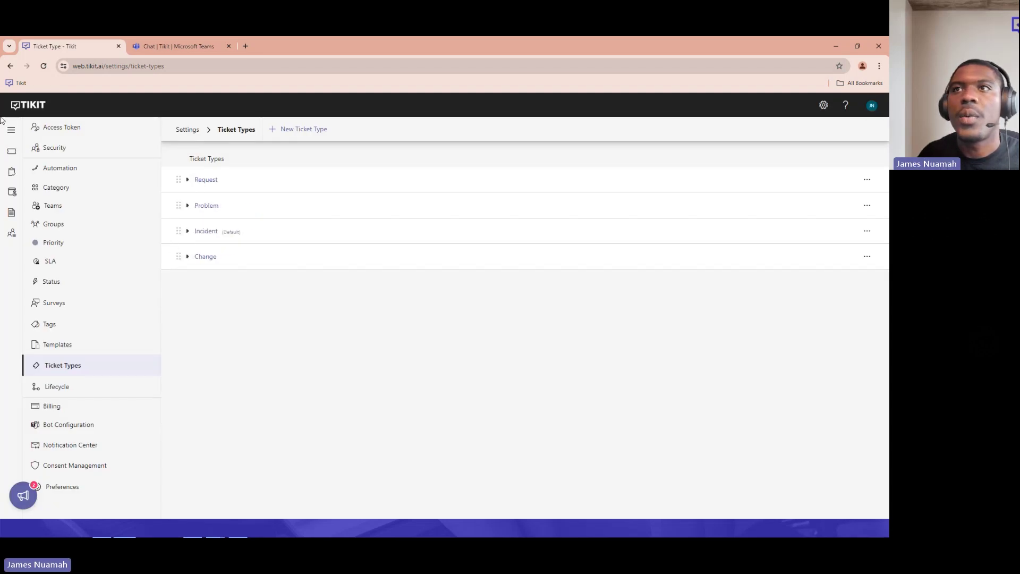
# Step: Check the order of the Type options in the new ticket form and cancel without creating a ticket
pyautogui.click(11, 151)
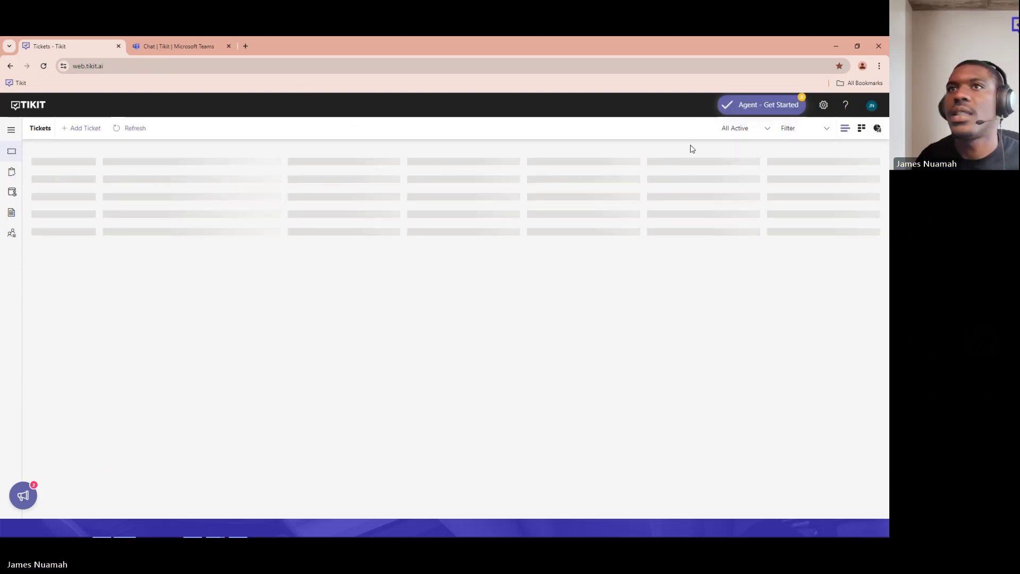
pyautogui.click(85, 128)
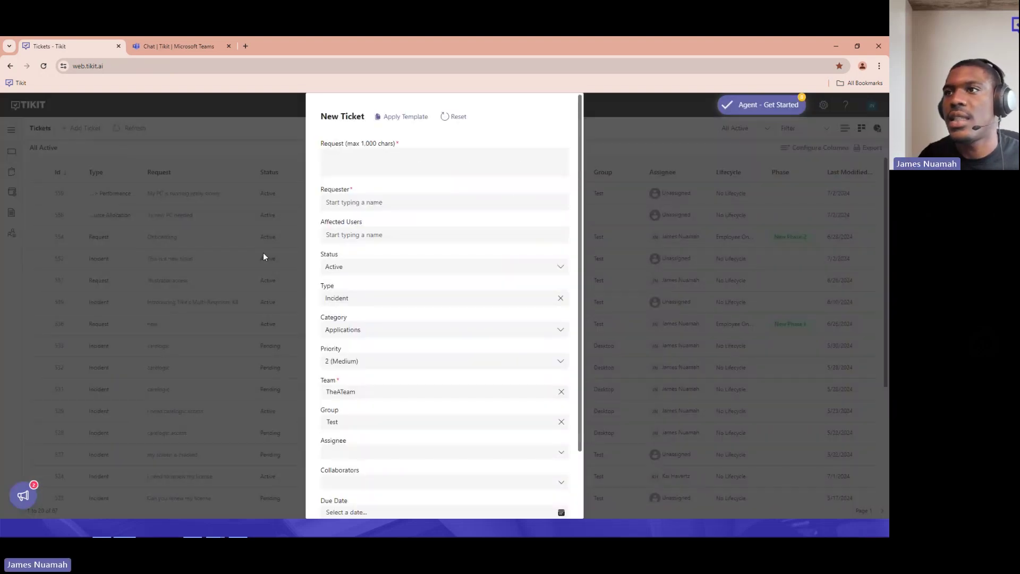
pyautogui.click(392, 302)
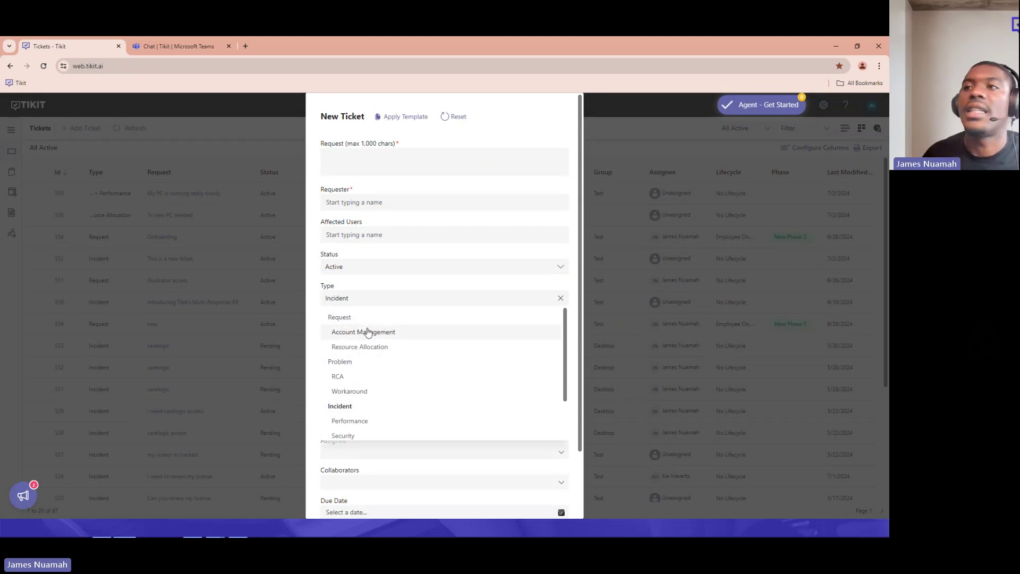
pyautogui.scroll(-2, 376, 335)
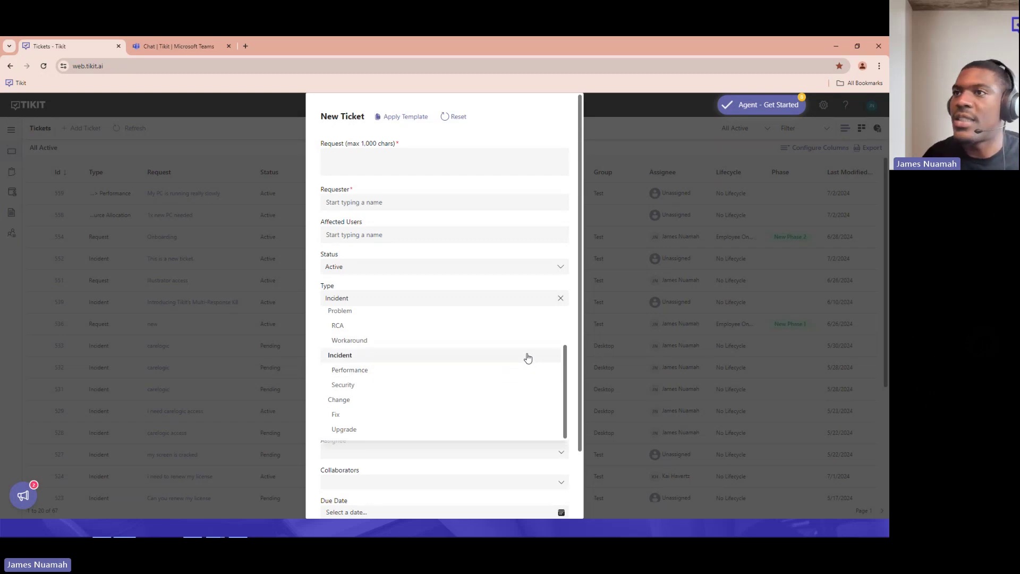
pyautogui.scroll(2, 527, 358)
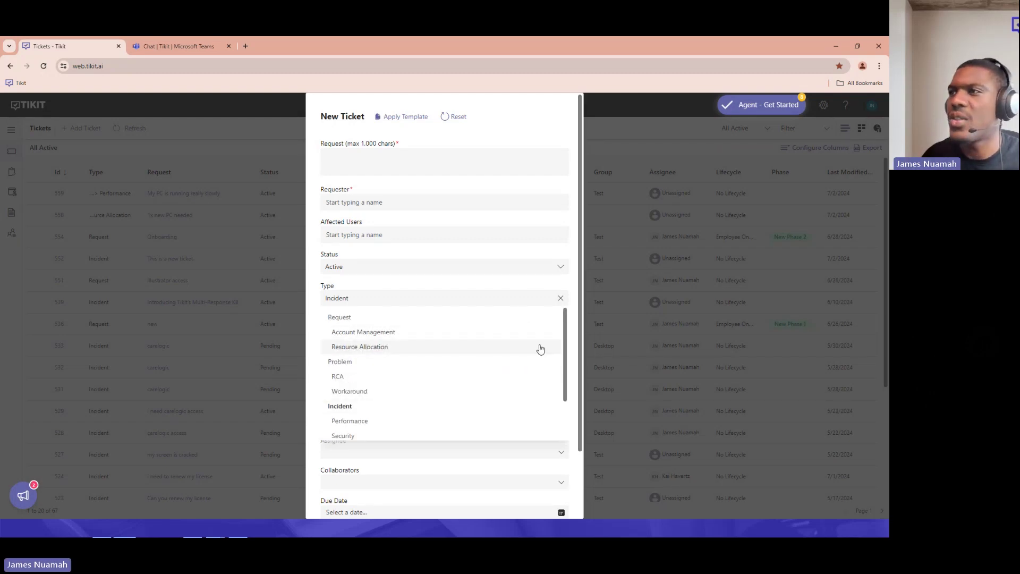
pyautogui.scroll(-5, 540, 349)
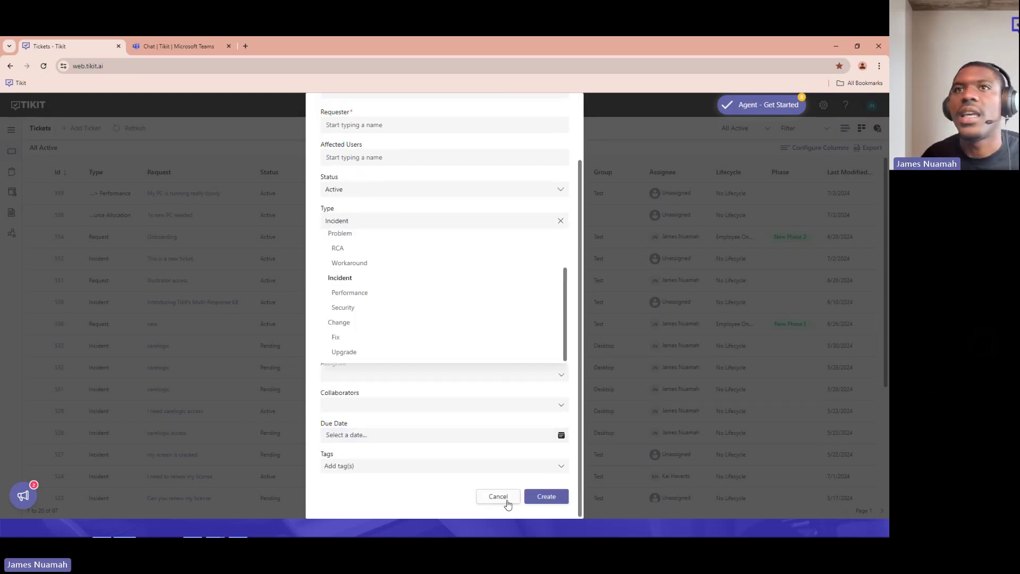
pyautogui.click(497, 496)
# Step: Reopen the ticket types settings and view the edit form of the Problem type without saving
pyautogui.click(824, 105)
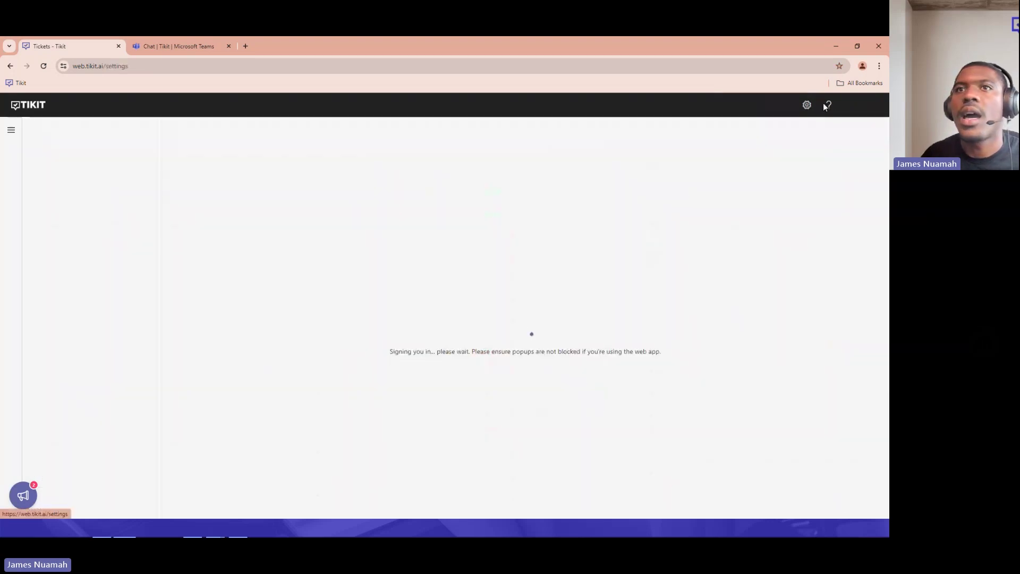
pyautogui.click(72, 365)
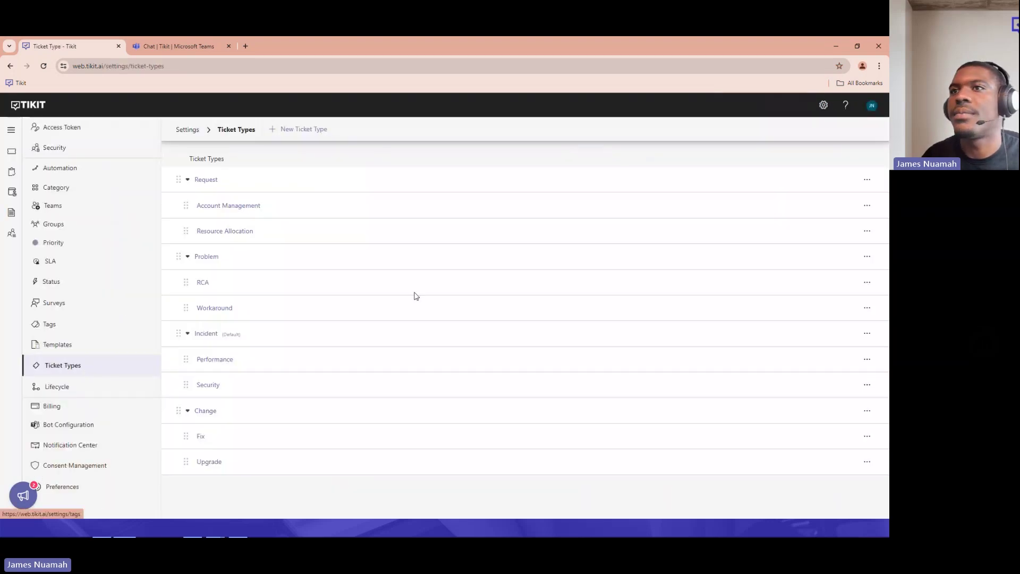
pyautogui.click(191, 258)
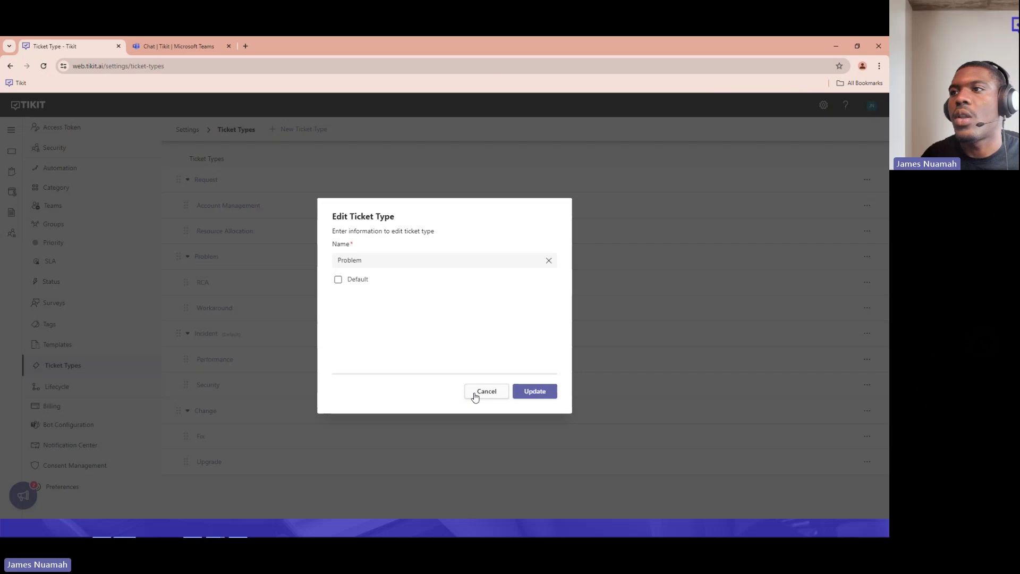
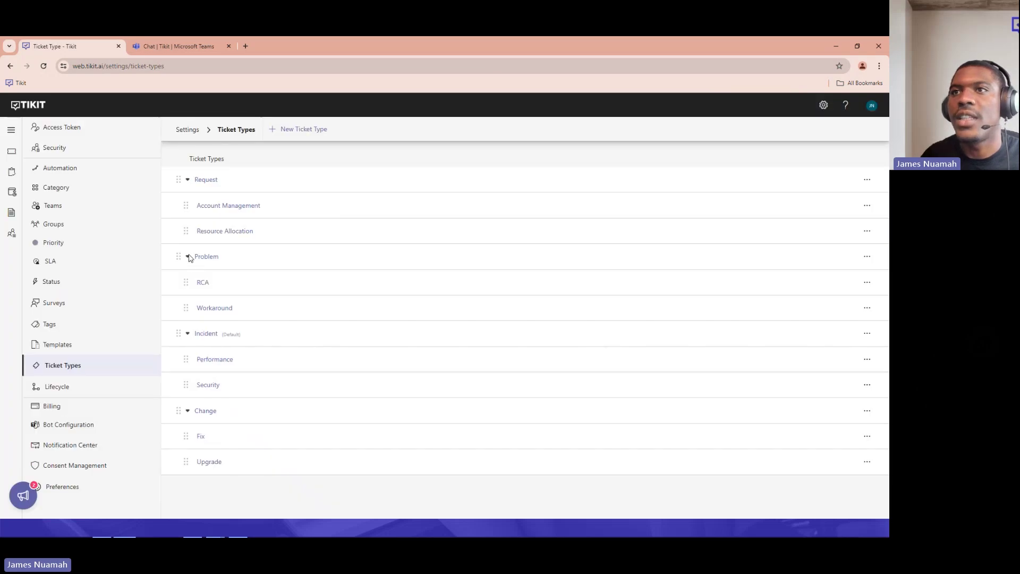
# Step: Collapse the Incident and Change groups in the ticket types list
pyautogui.click(188, 283)
pyautogui.click(188, 309)
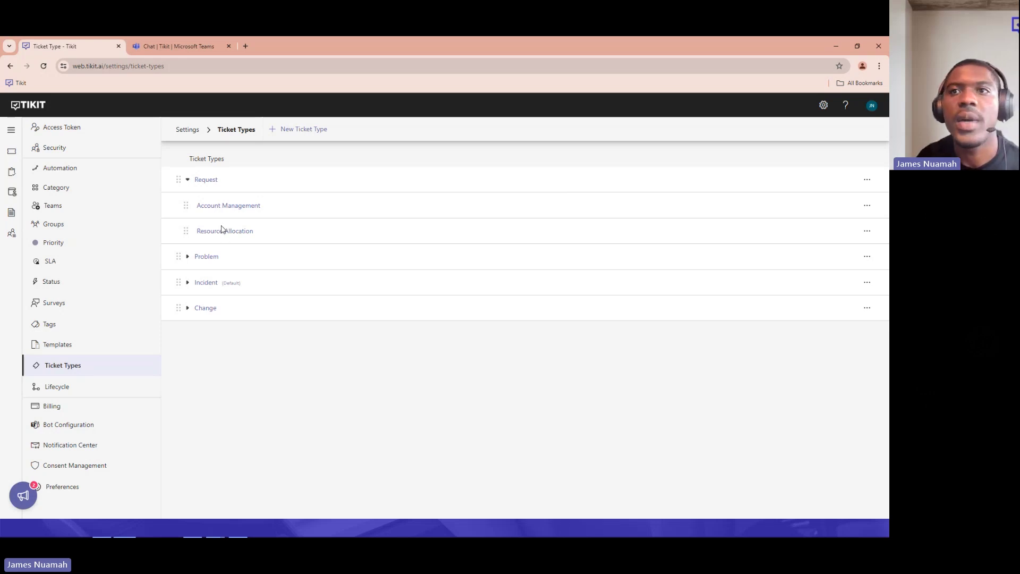
# Step: Compare the Category settings with the ticket types list and view the new ticket type form without saving
pyautogui.click(79, 189)
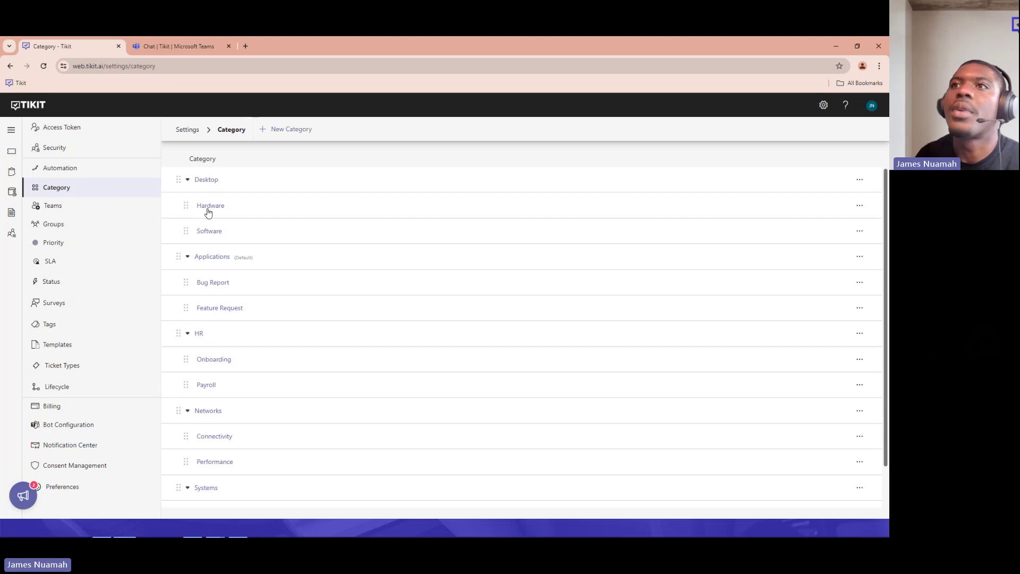
pyautogui.click(69, 366)
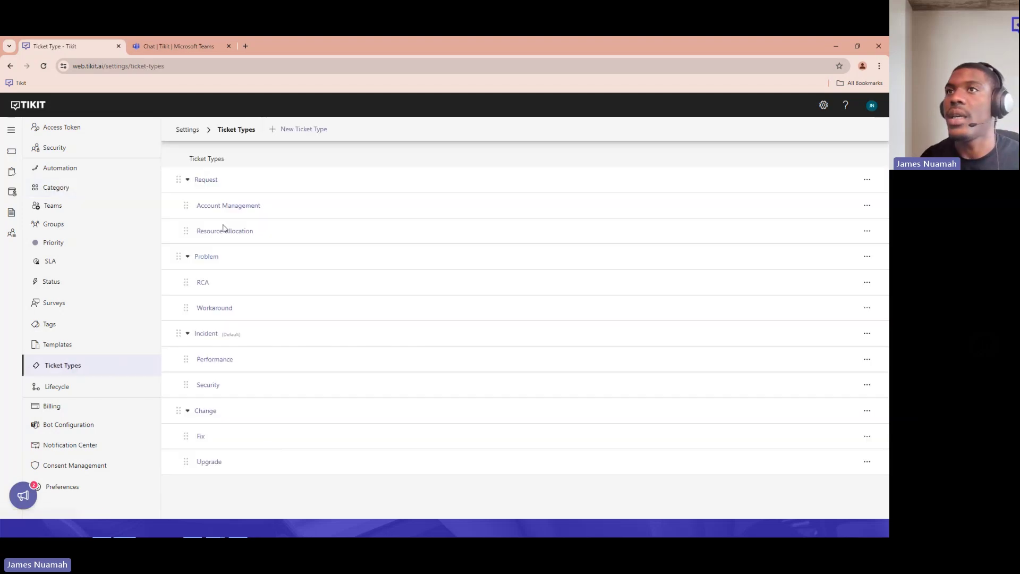
pyautogui.click(297, 134)
pyautogui.click(474, 390)
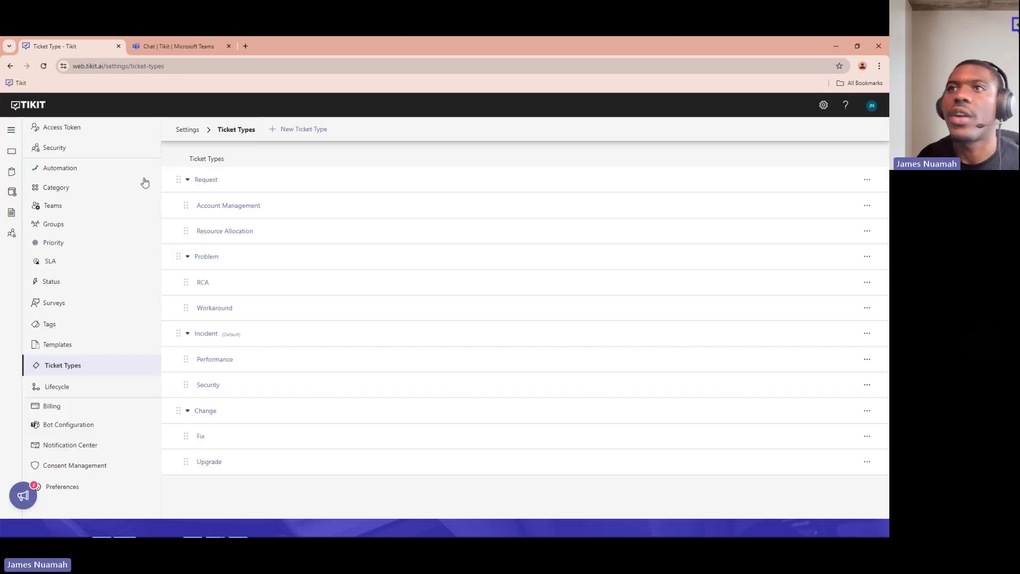
# Step: Move Account Management out of the Request group to the top of the list as a main ticket type
pyautogui.moveTo(185, 208); pyautogui.dragTo(182, 182)
pyautogui.rightClick(184, 175)
pyautogui.click(185, 204)
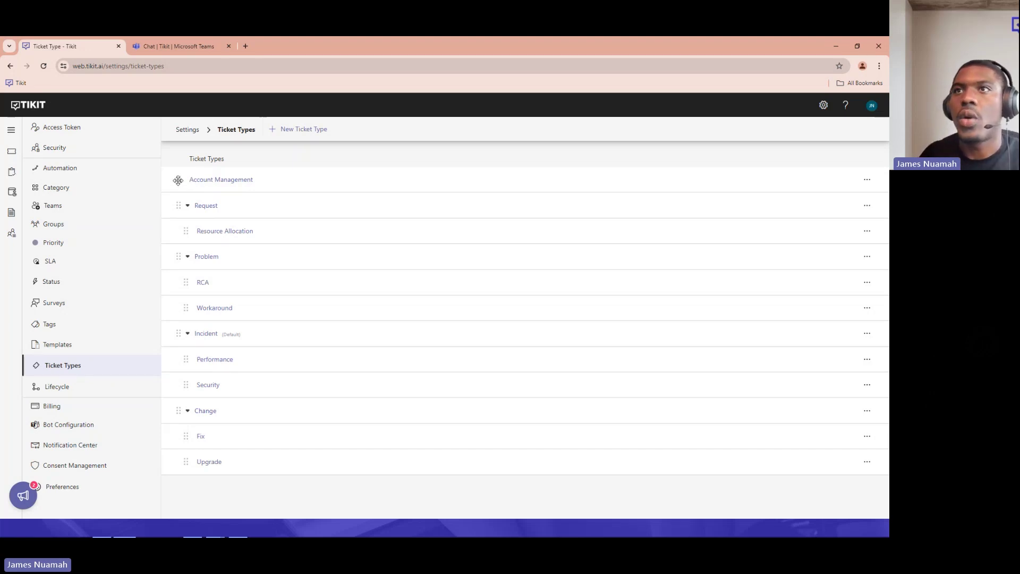
# Step: Return Account Management to the Request group and place it above Resource Allocation
pyautogui.moveTo(179, 178); pyautogui.dragTo(180, 207)
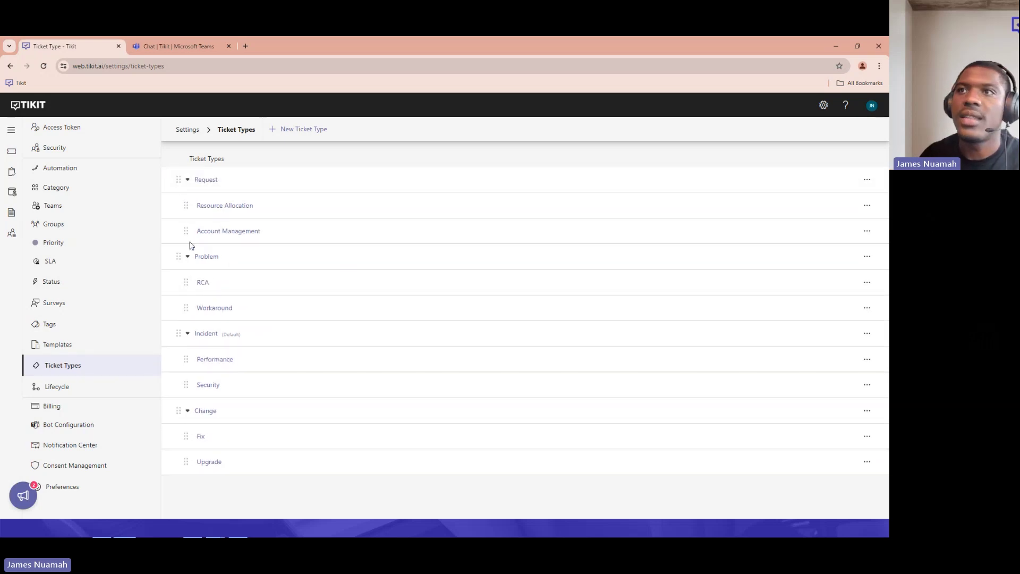
pyautogui.moveTo(187, 232); pyautogui.dragTo(186, 206)
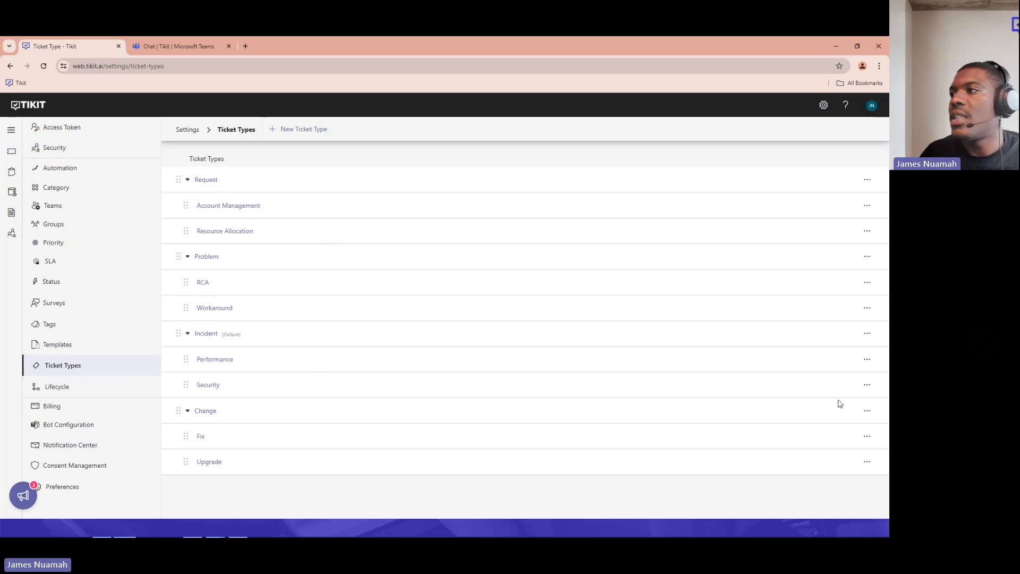
# Step: Check the actions available for the Change, Request and Problem ticket types
pyautogui.click(866, 411)
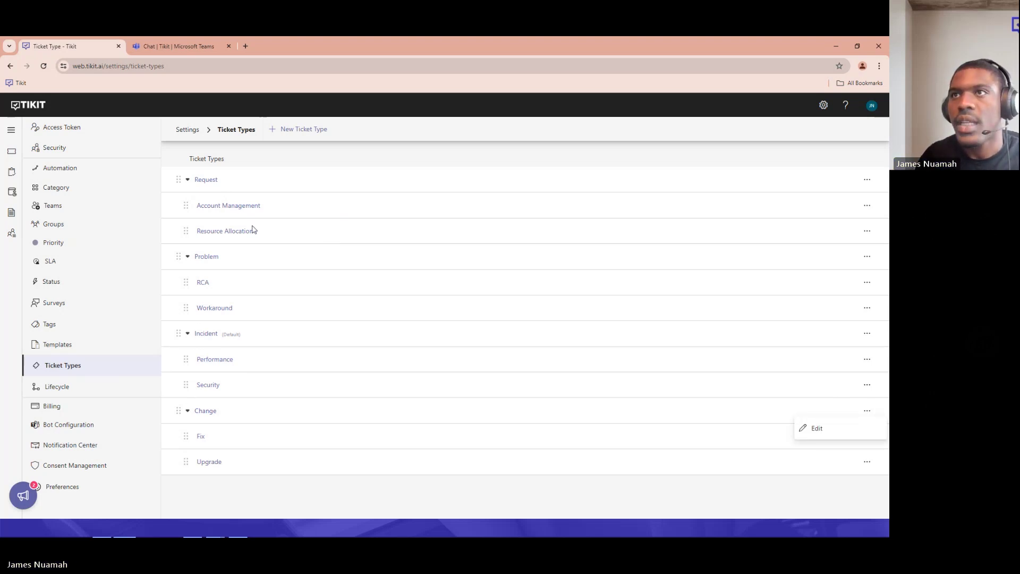
pyautogui.click(866, 180)
pyautogui.click(868, 257)
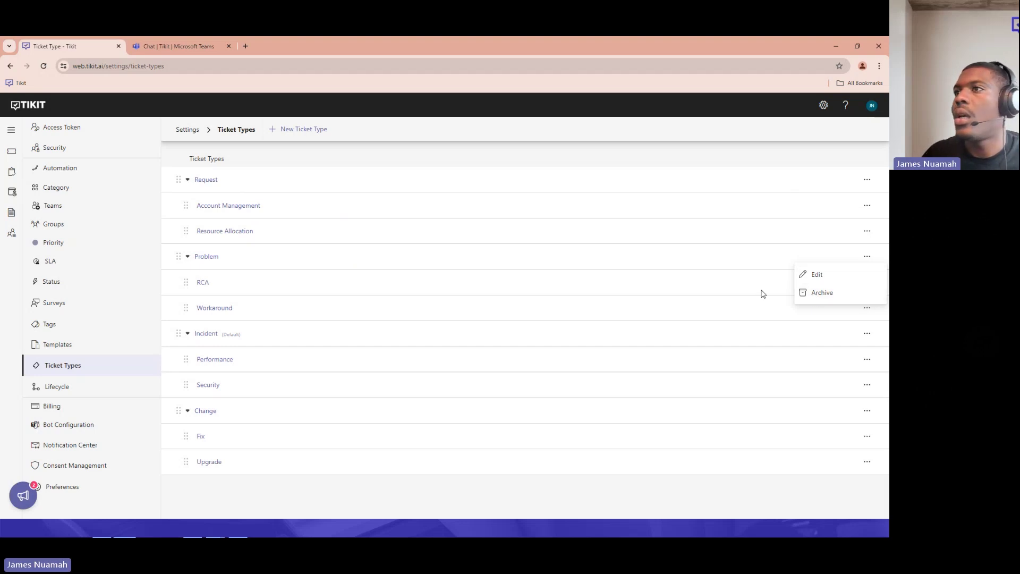
# Step: Archive the Problem ticket type
pyautogui.click(867, 257)
pyautogui.click(867, 257)
pyautogui.click(822, 292)
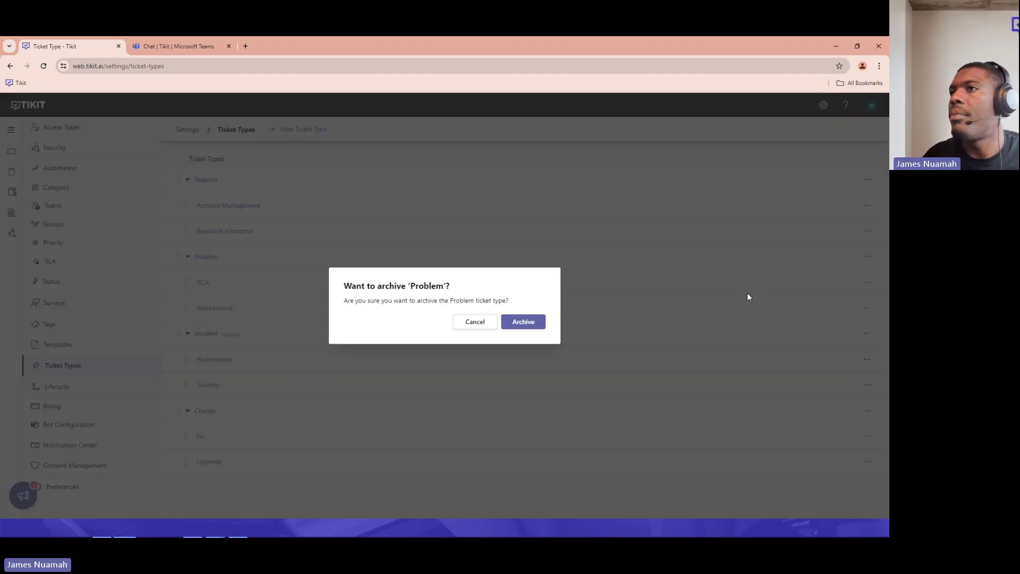
pyautogui.click(525, 324)
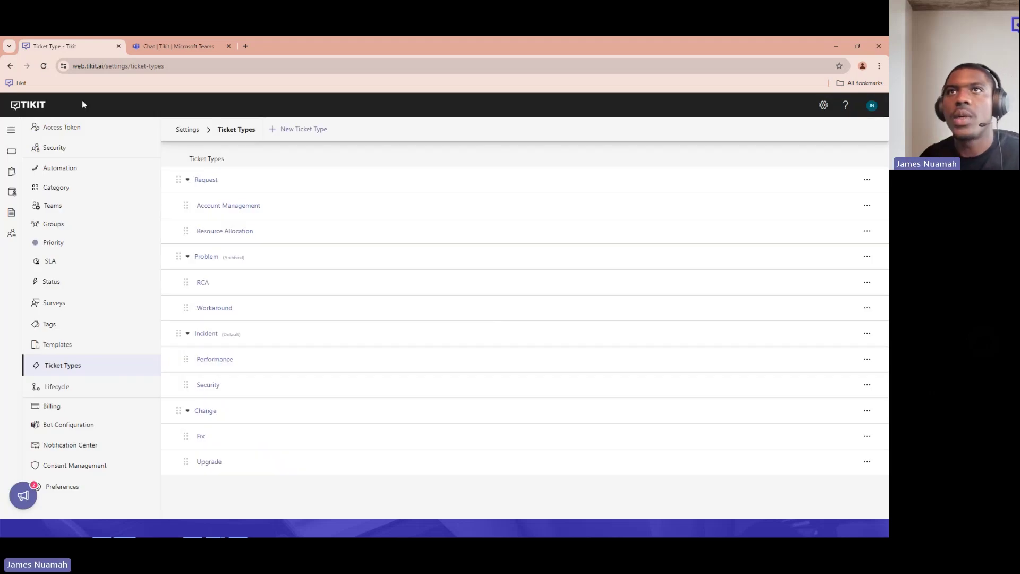
# Step: Reload the page, check the Type options in the new ticket form without creating a ticket, and return to the ticket types settings
pyautogui.click(44, 65)
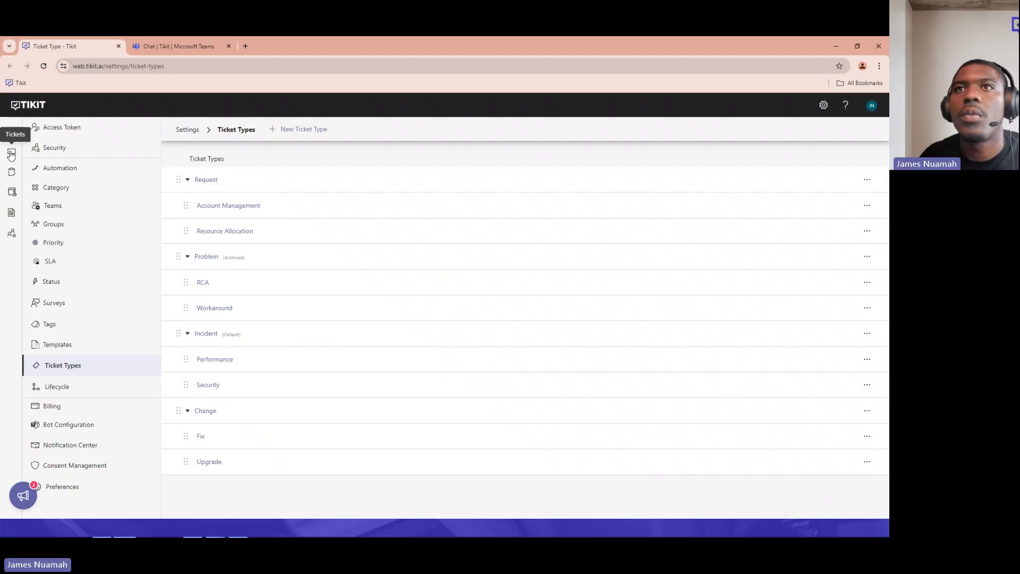
pyautogui.click(11, 154)
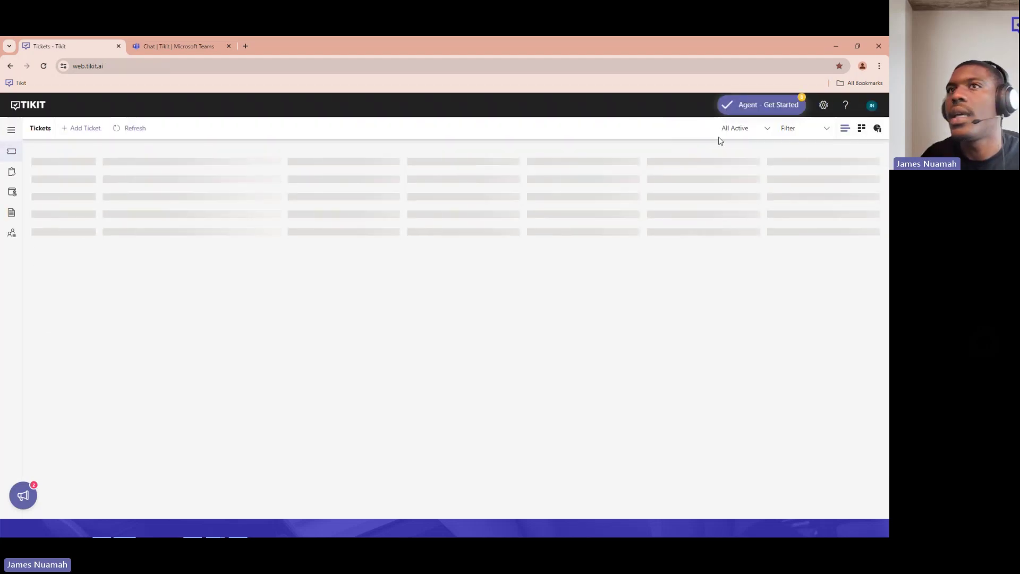
pyautogui.click(84, 129)
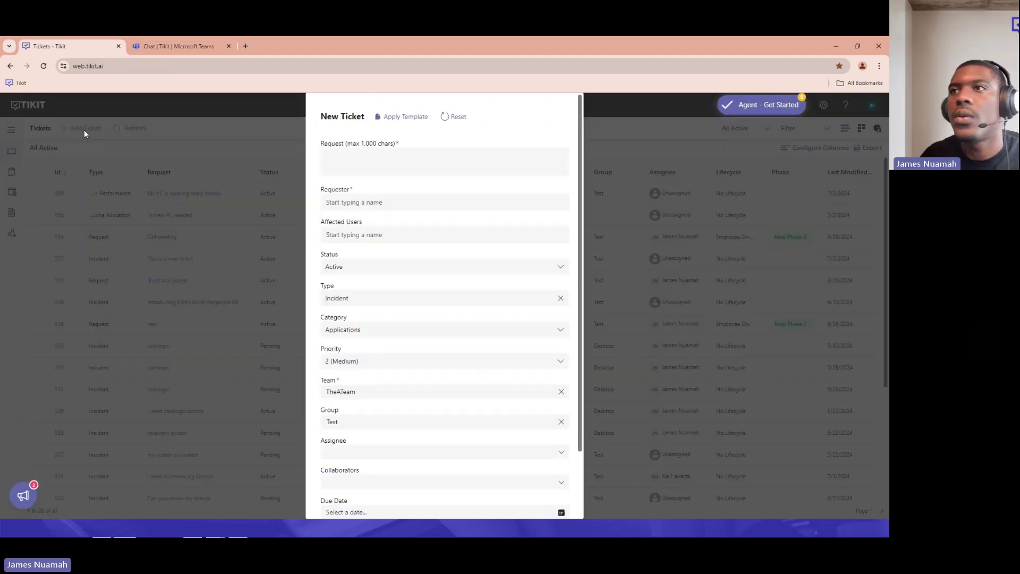
pyautogui.click(355, 301)
pyautogui.scroll(-1, 361, 329)
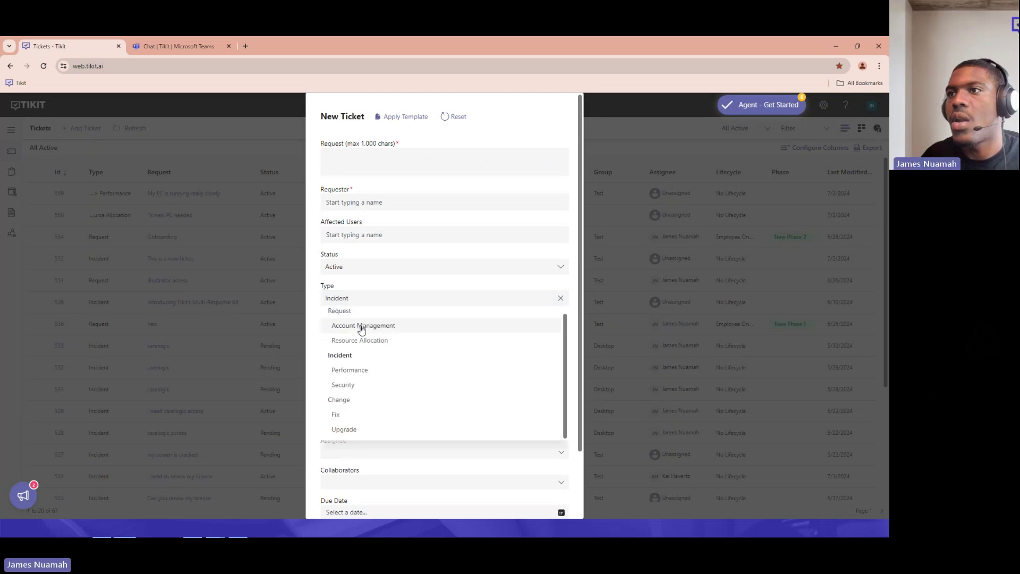
pyautogui.scroll(1, 363, 372)
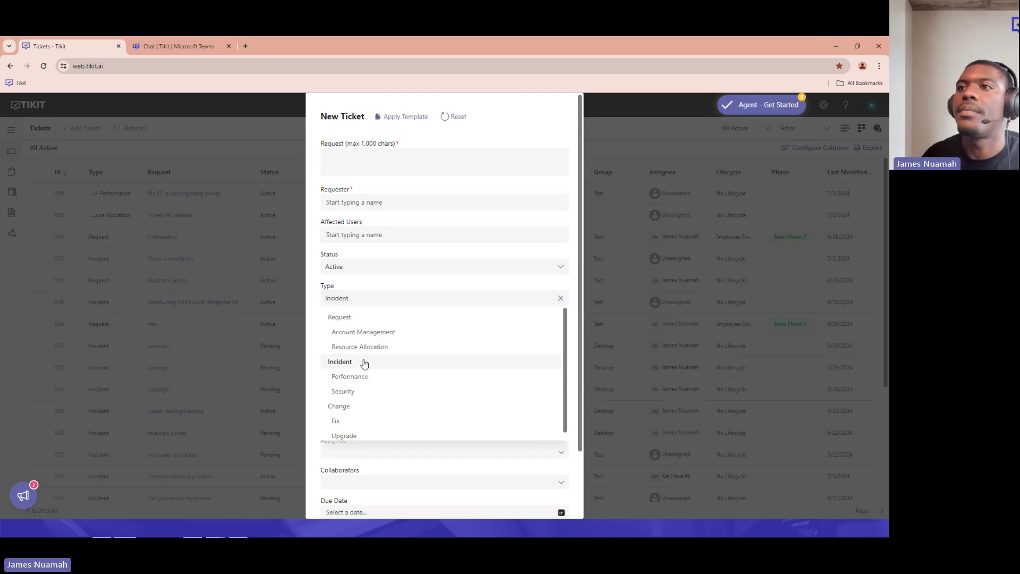
pyautogui.scroll(-1, 364, 367)
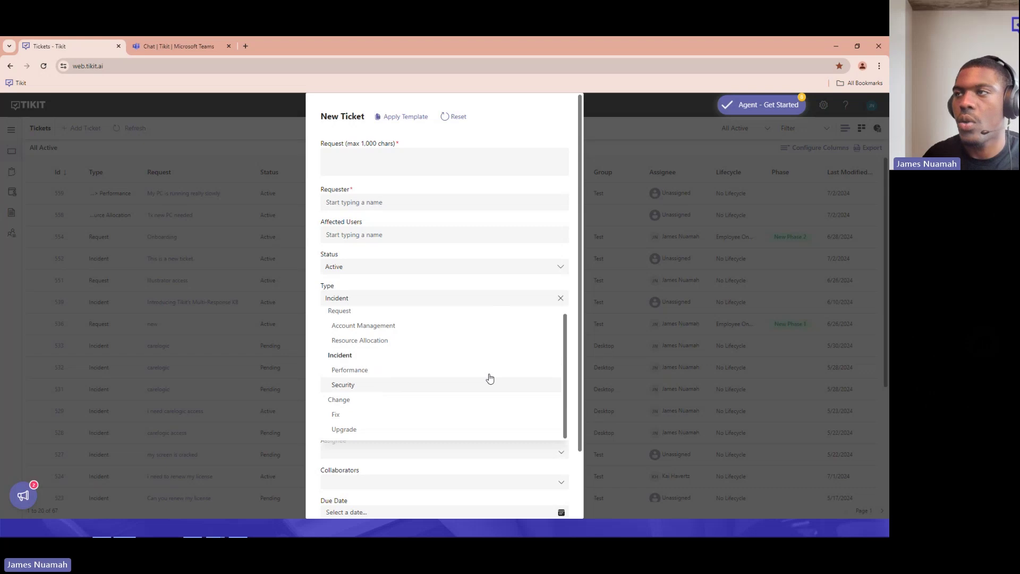
pyautogui.click(440, 284)
pyautogui.scroll(-2, 478, 414)
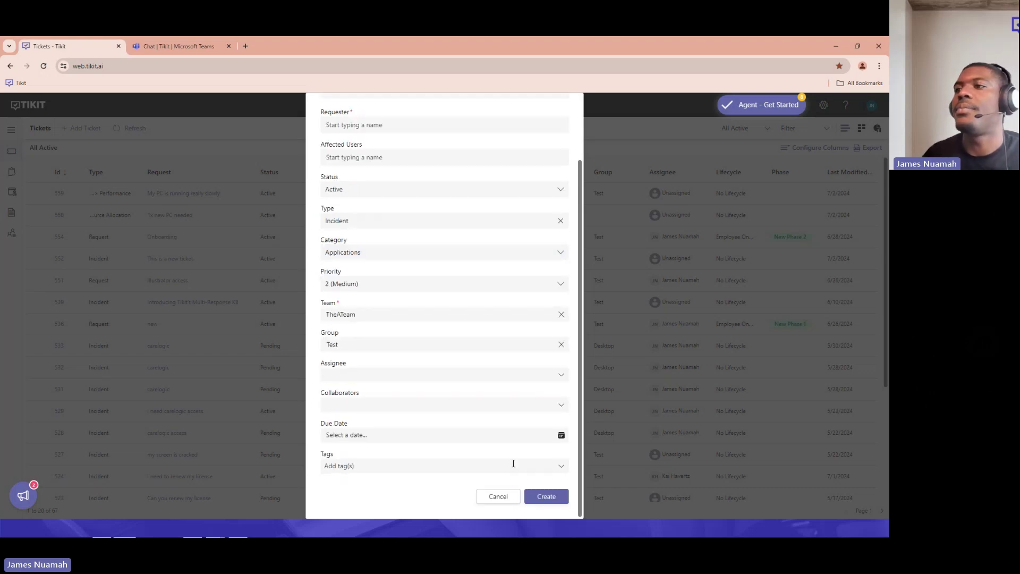
pyautogui.click(501, 497)
pyautogui.click(824, 105)
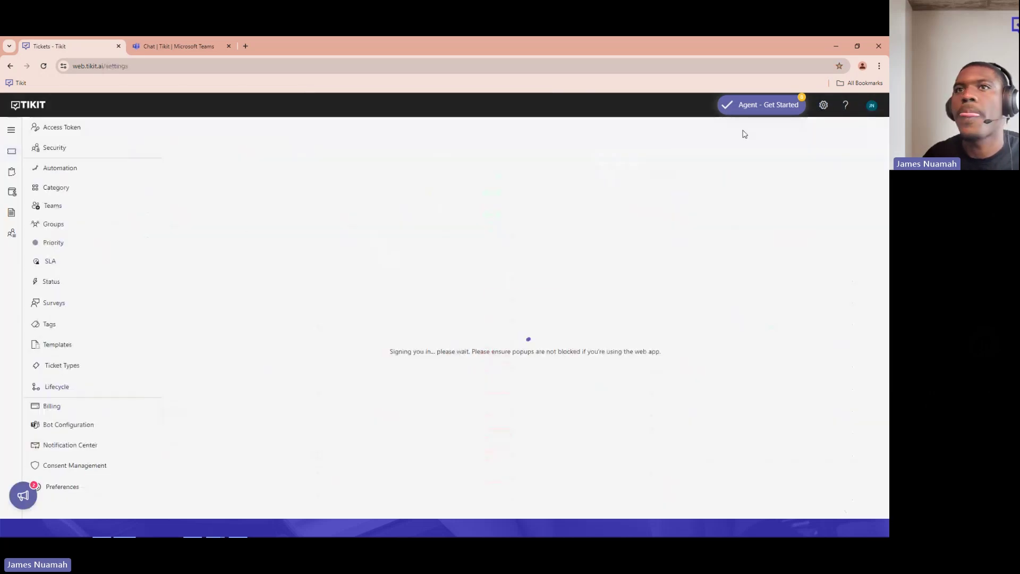
pyautogui.click(68, 367)
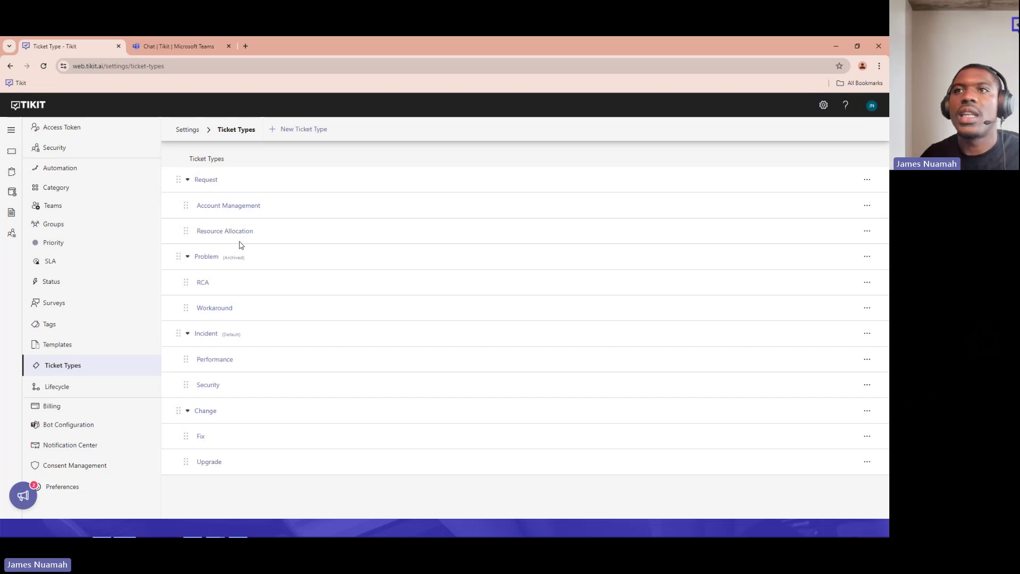
# Step: Start a new automation and set its filter property to Ticket Type
pyautogui.click(108, 175)
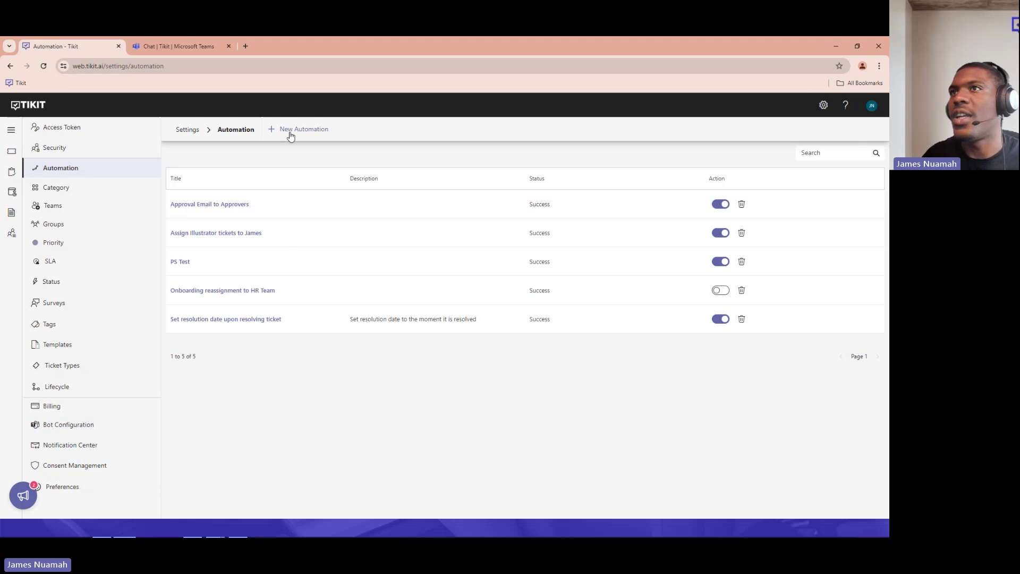
pyautogui.click(290, 133)
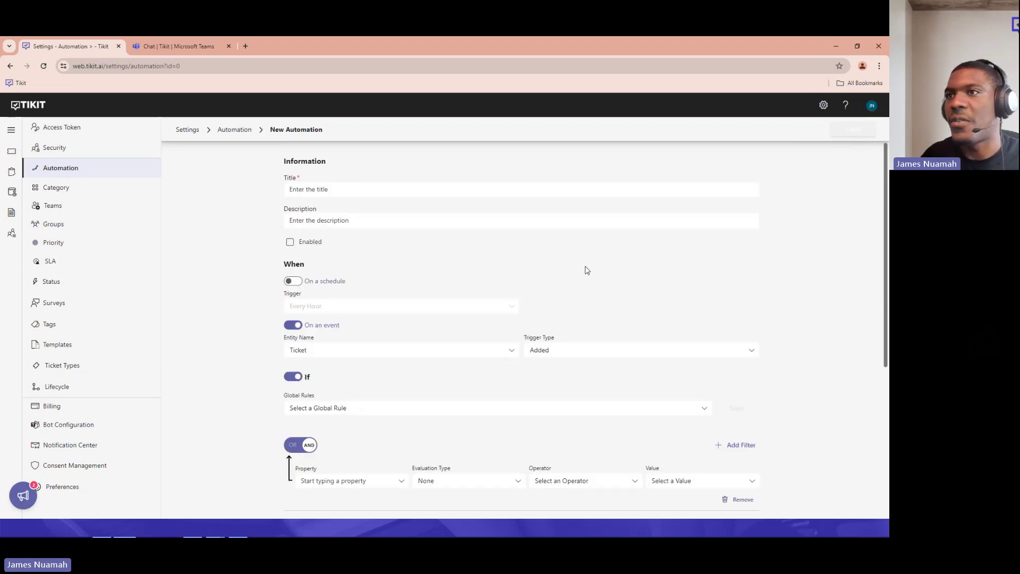
pyautogui.scroll(-1, 558, 329)
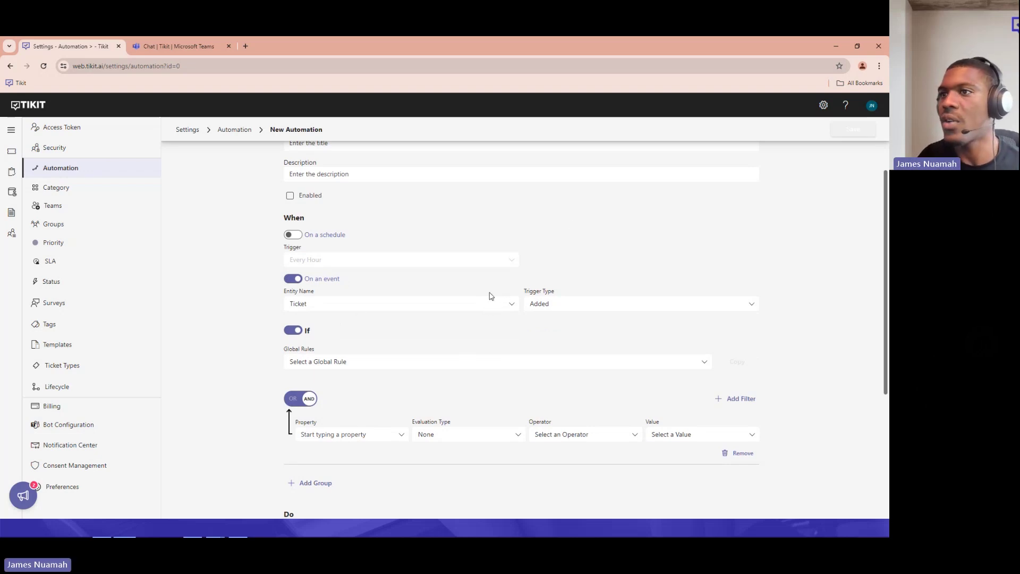
pyautogui.scroll(-2, 467, 289)
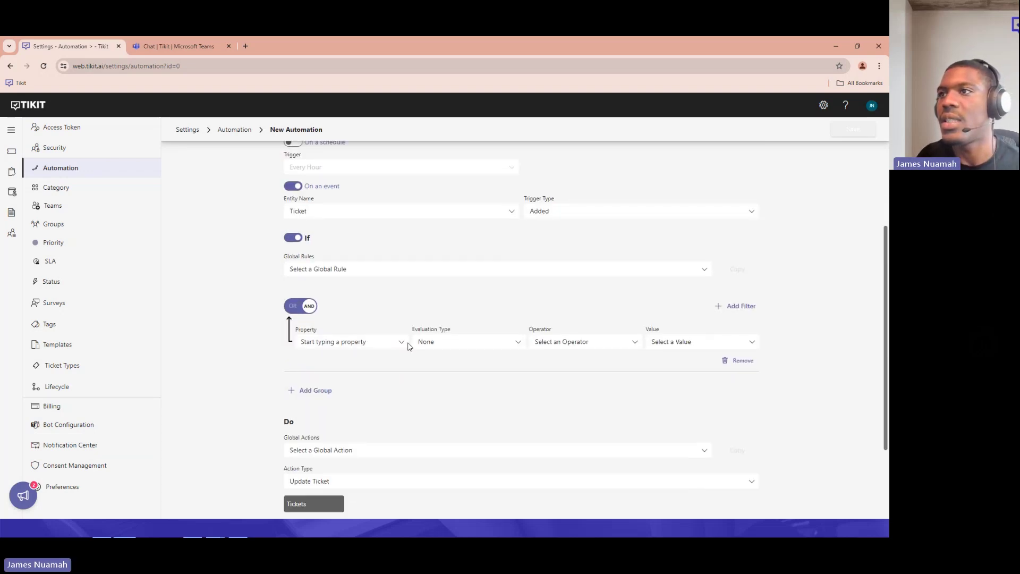
pyautogui.click(400, 342)
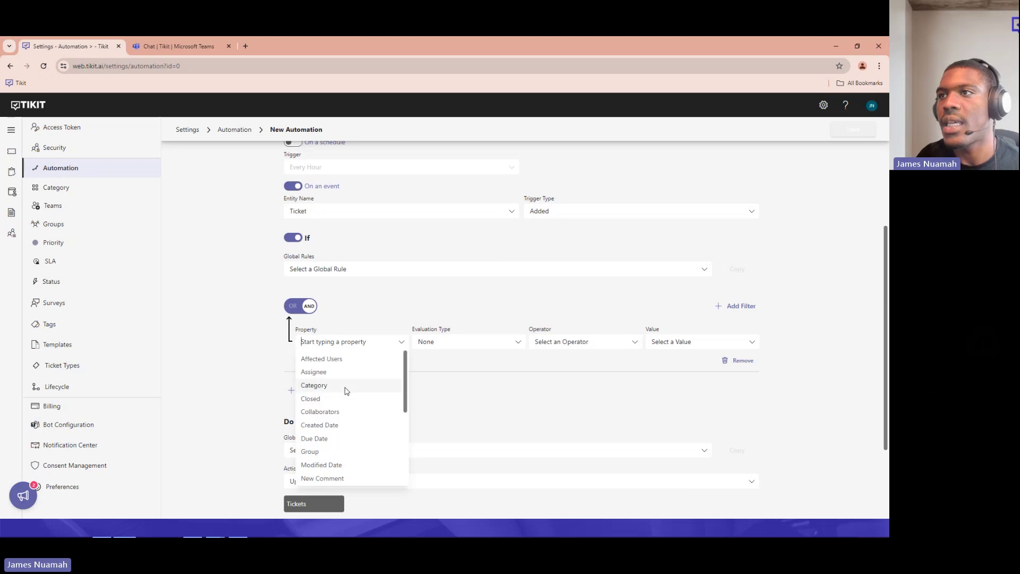
pyautogui.click(343, 385)
pyautogui.click(402, 342)
pyautogui.scroll(-5, 354, 414)
pyautogui.click(329, 477)
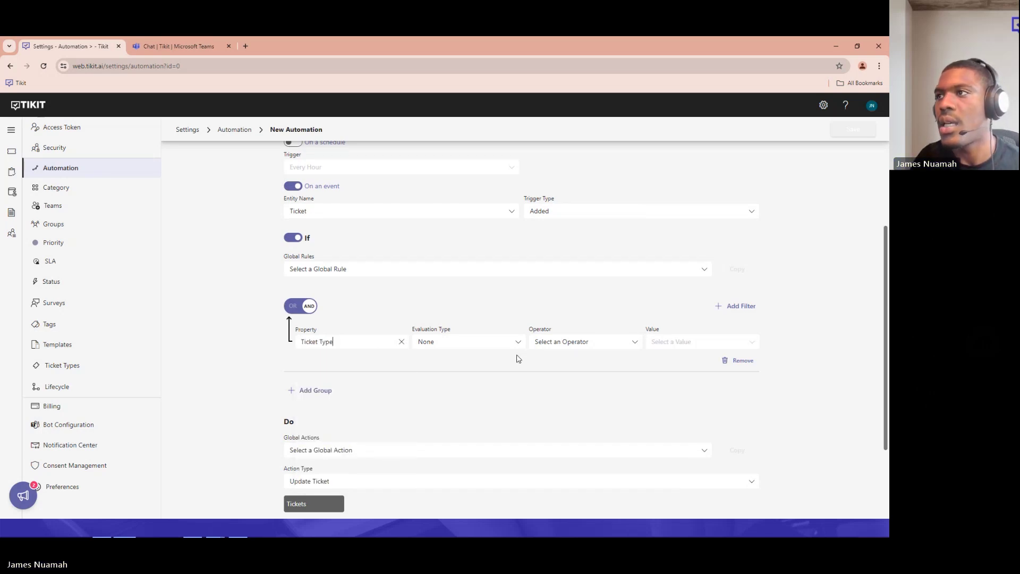
# Step: Set the Ticket Type filter's operator to Equal and check the selectable values without choosing one
pyautogui.click(558, 345)
pyautogui.click(553, 361)
pyautogui.click(657, 342)
pyautogui.scroll(-1, 673, 384)
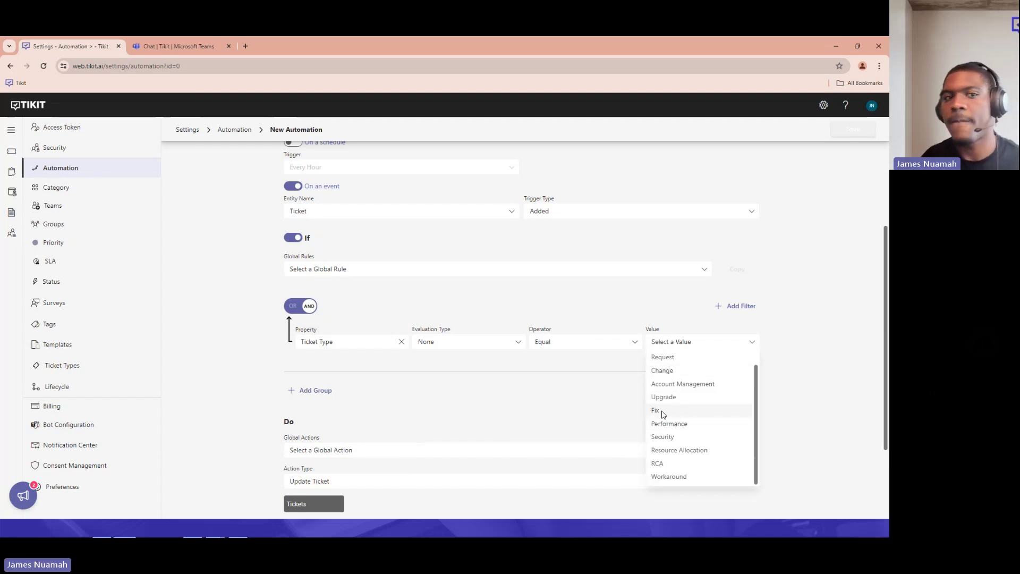
pyautogui.scroll(1, 672, 394)
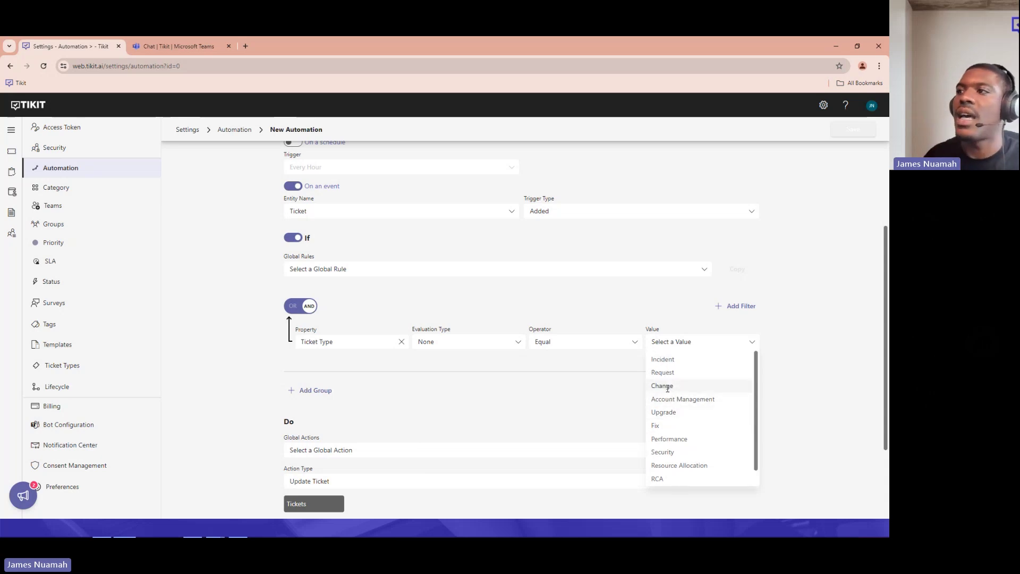
pyautogui.click(640, 308)
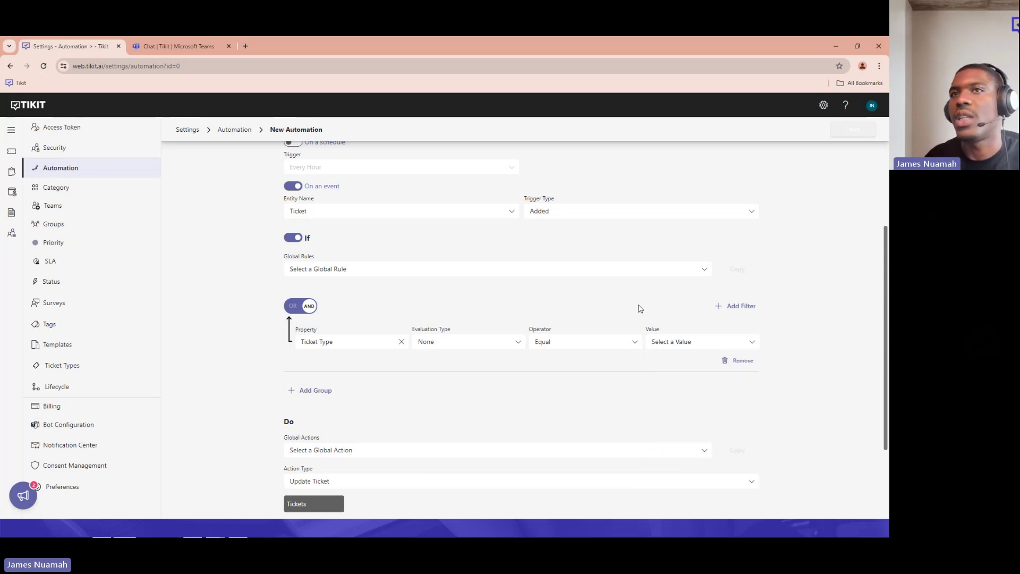
# Step: Change the automation filter to Category with the operator Equal and check its selectable values without choosing one
pyautogui.click(401, 342)
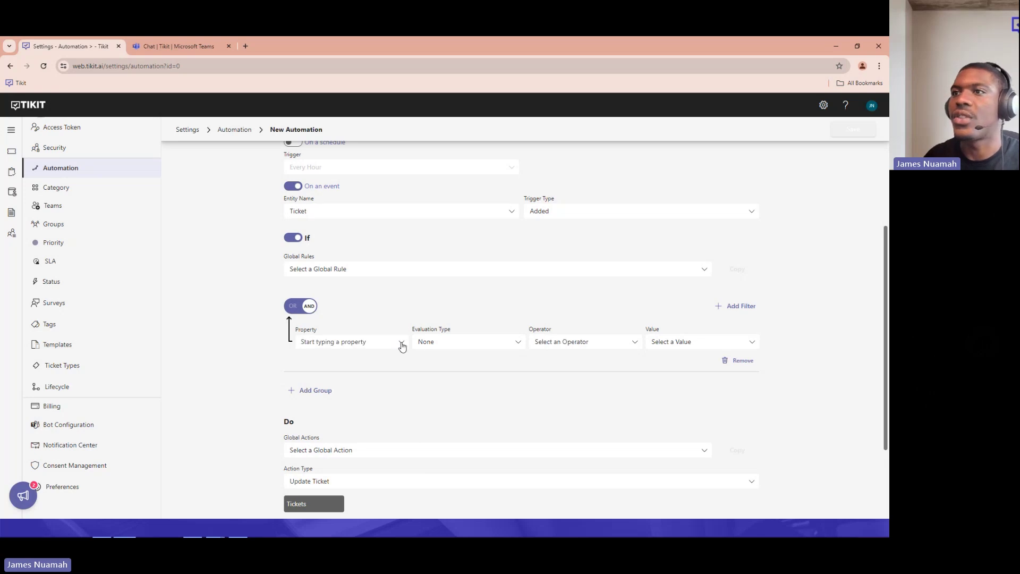
pyautogui.click(344, 387)
pyautogui.click(565, 346)
pyautogui.click(640, 360)
pyautogui.click(662, 348)
pyautogui.scroll(-5, 672, 385)
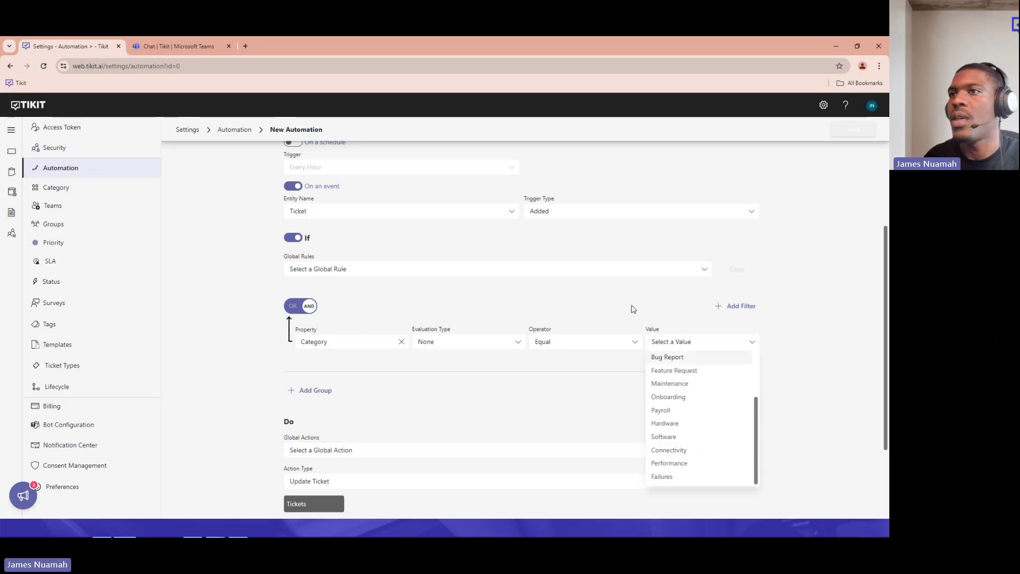
pyautogui.click(610, 312)
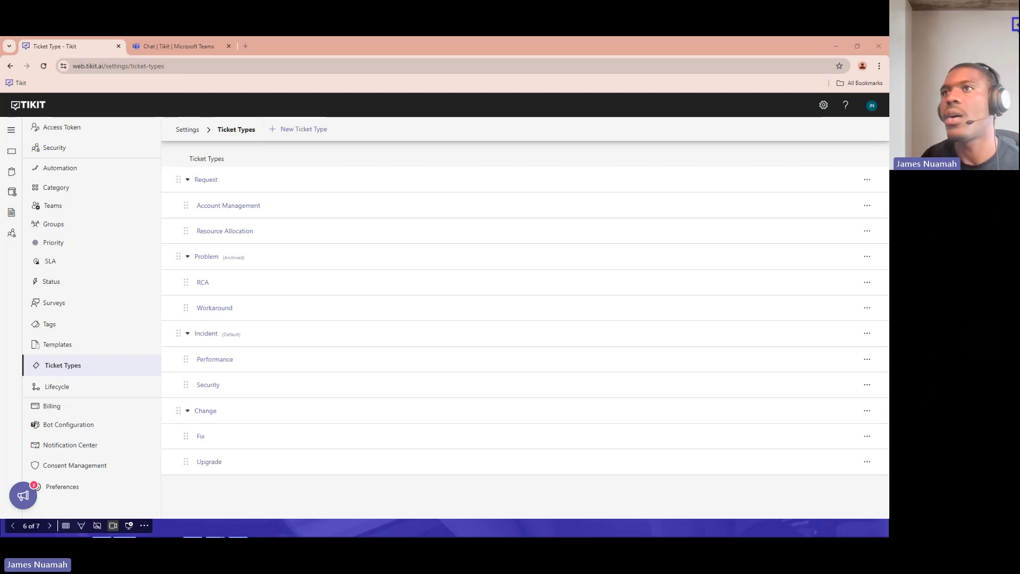
# Step: Switch to the TikitReportingTemplateV3.1-ITSM2 workbook in Excel, view the Dashboard charts, and return to the ticket types settings in the browser
pyautogui.hotkey('alt', 'Tab')
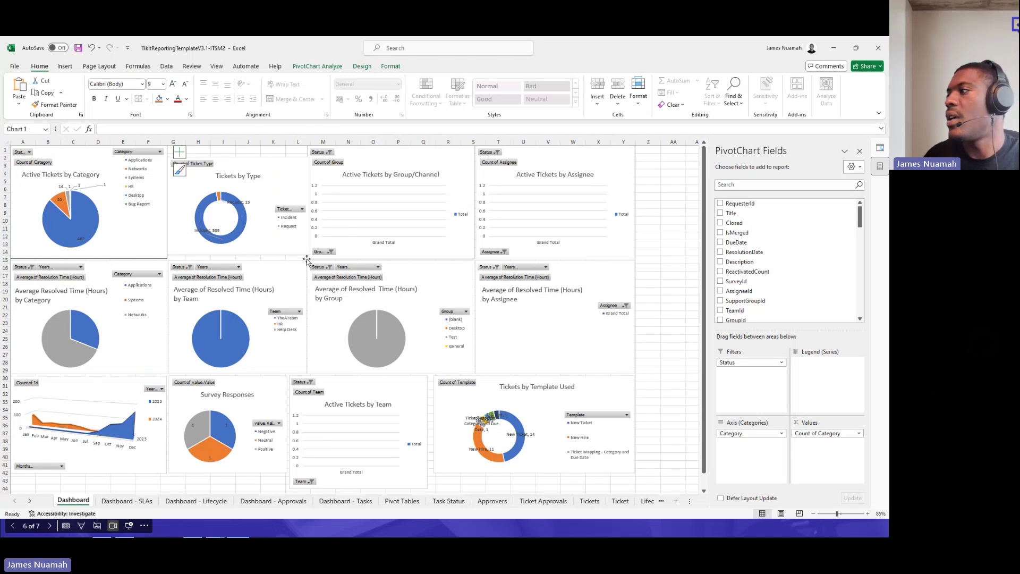
pyautogui.hotkey('alt', 'Tab')
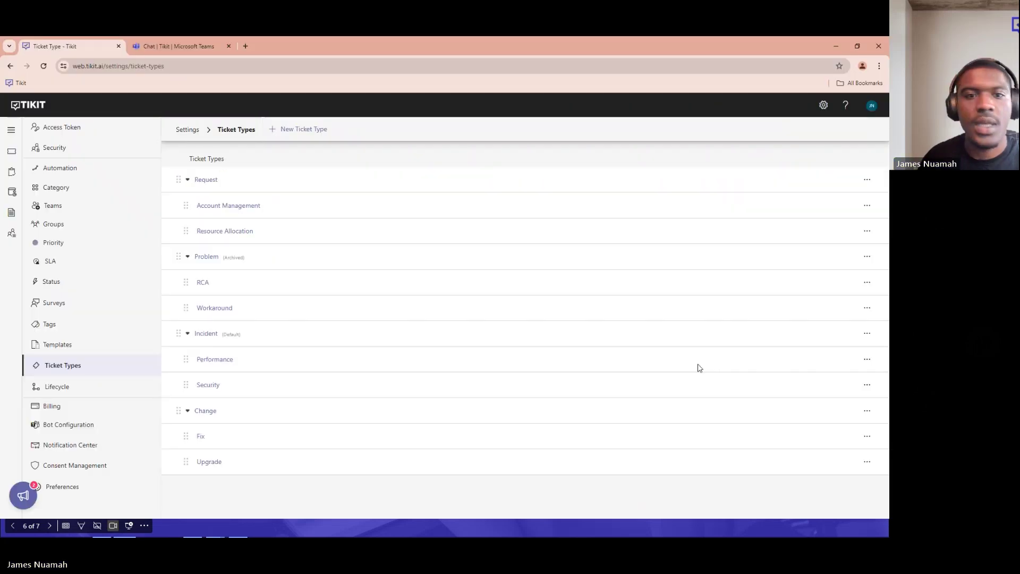
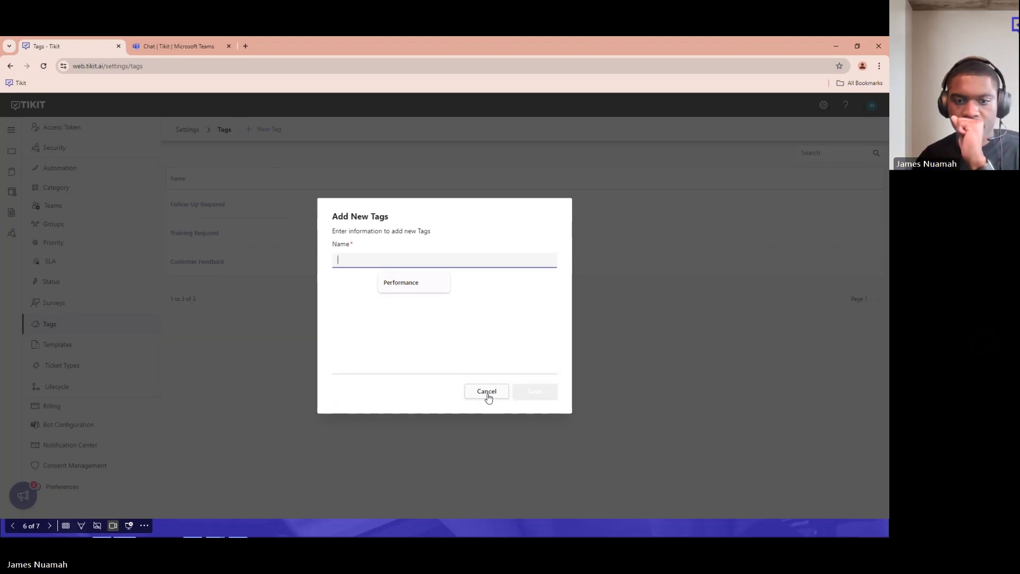
# Step: Cancel adding a new tag and view the available actions for the Follow-Up Required tag without choosing one
pyautogui.click(488, 395)
pyautogui.click(533, 204)
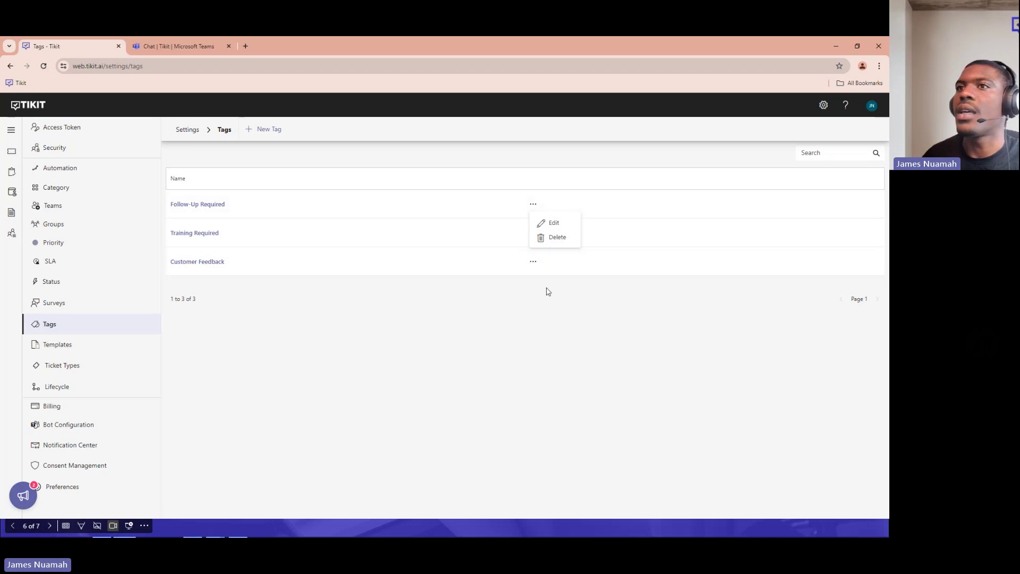
pyautogui.click(445, 343)
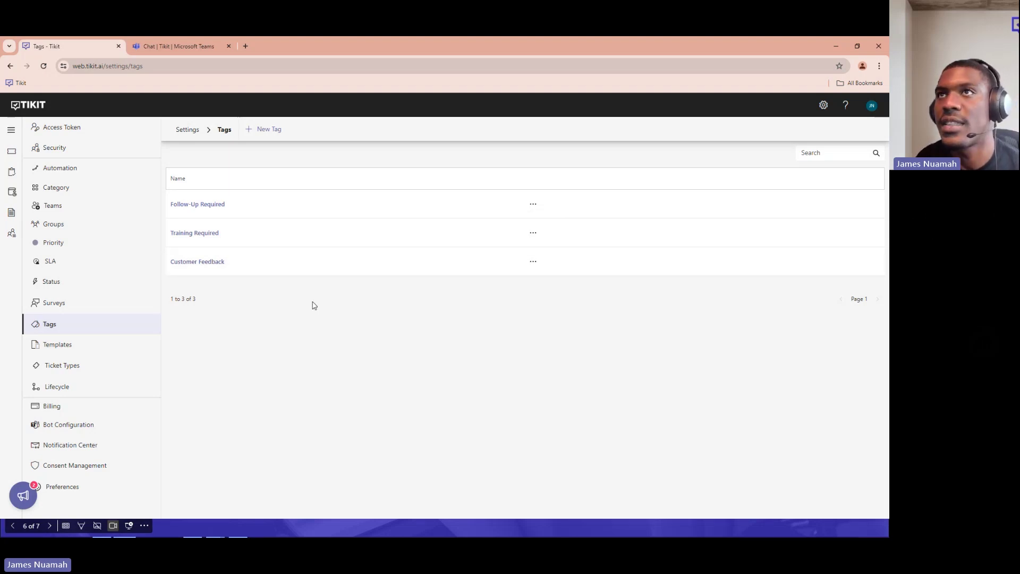
# Step: Switch to the Tikit chat in Microsoft Teams and try to tag ticket #558 with "Keyboard Needed"
pyautogui.click(181, 46)
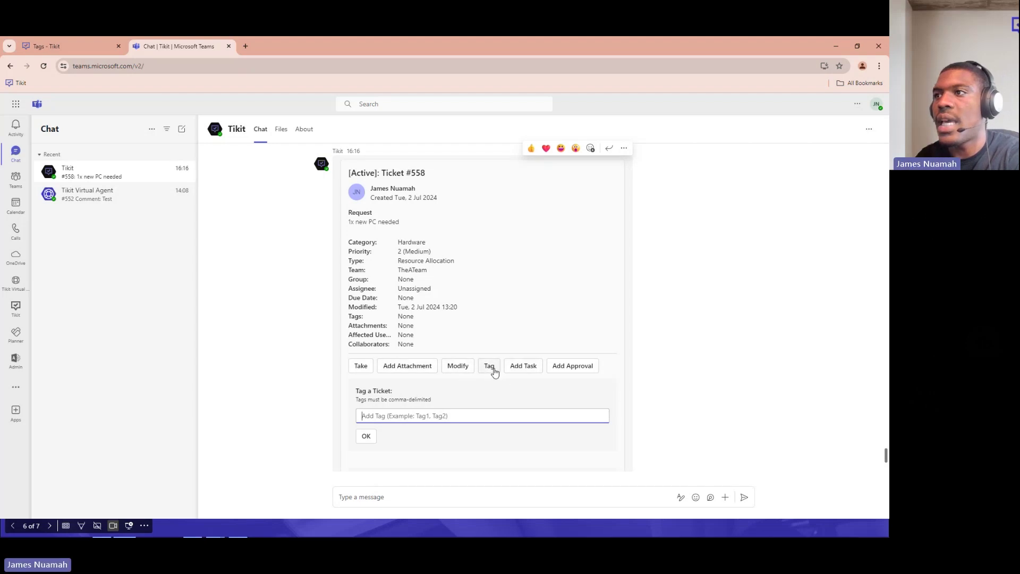
pyautogui.write('keyboard Needed')
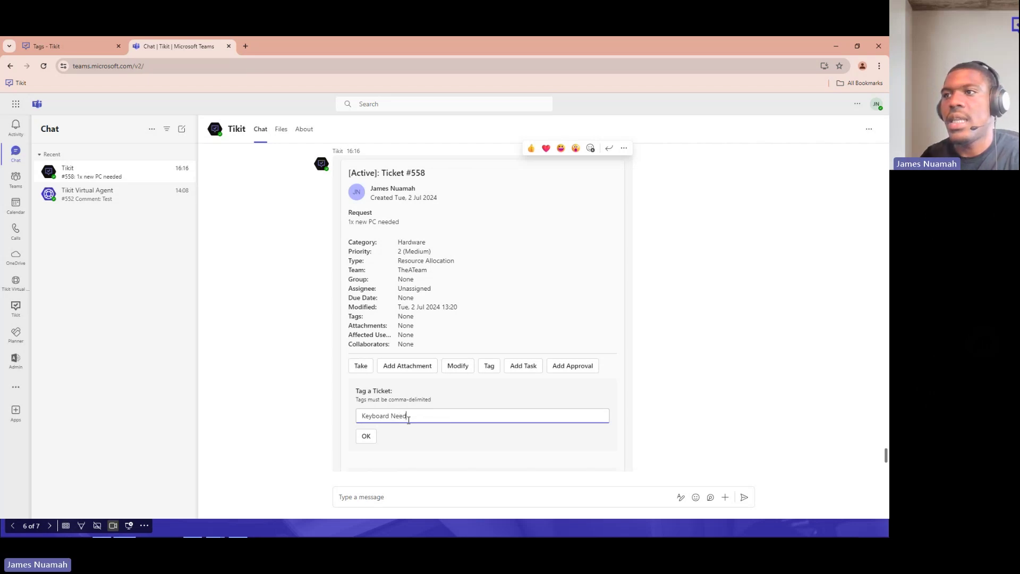
pyautogui.click(366, 437)
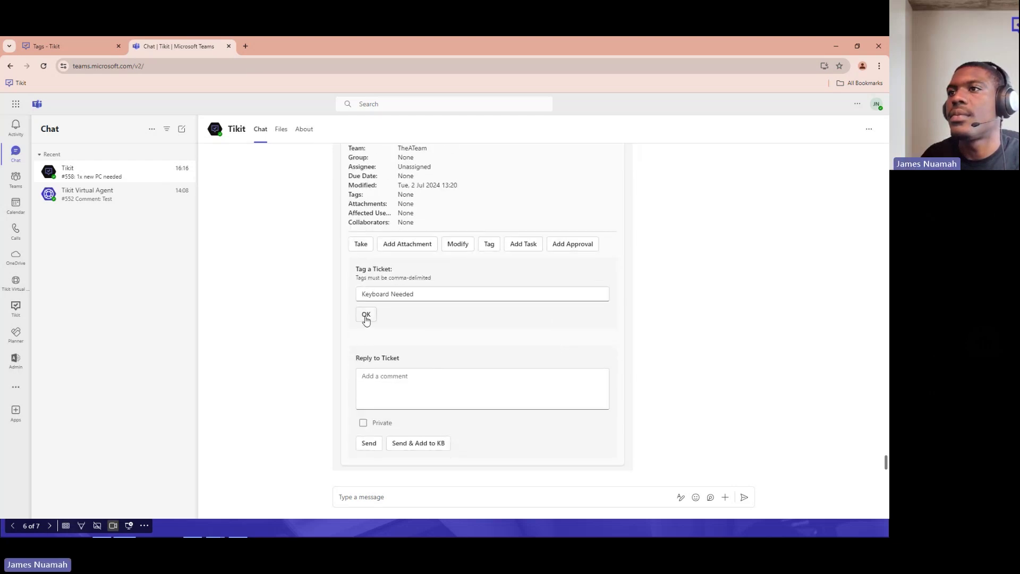
pyautogui.click(366, 317)
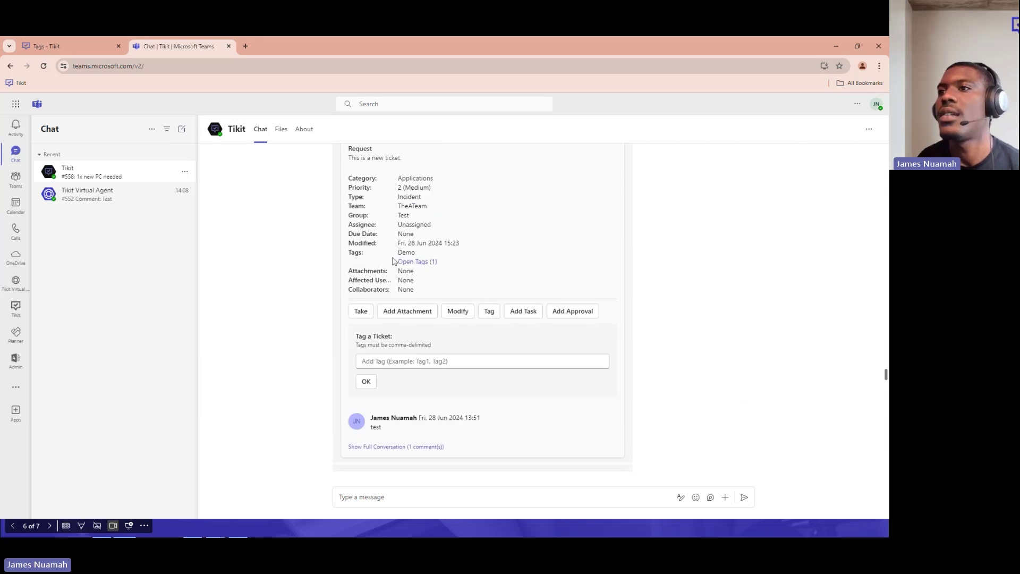
# Step: Request ticket 558 again in the Tikit chat with the message "get ticket 558"
pyautogui.scroll(4, 409, 266)
pyautogui.scroll(10, 400, 257)
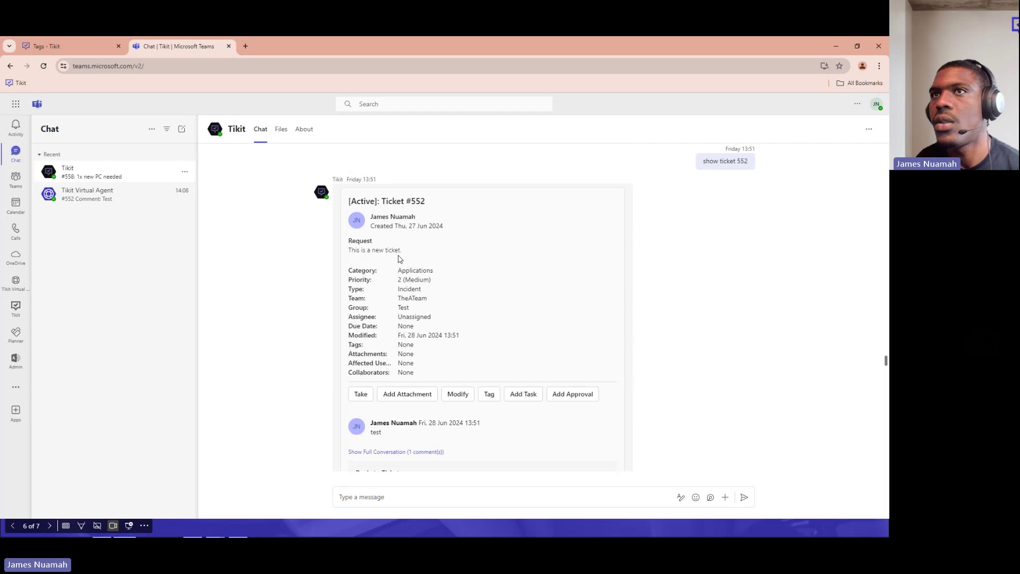
pyautogui.scroll(3, 399, 258)
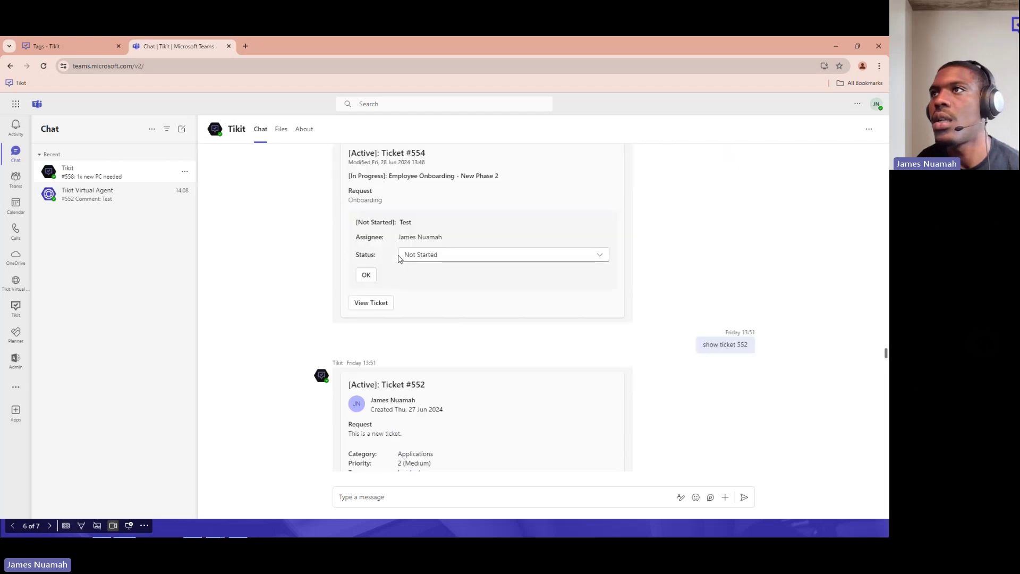
pyautogui.scroll(-10, 400, 259)
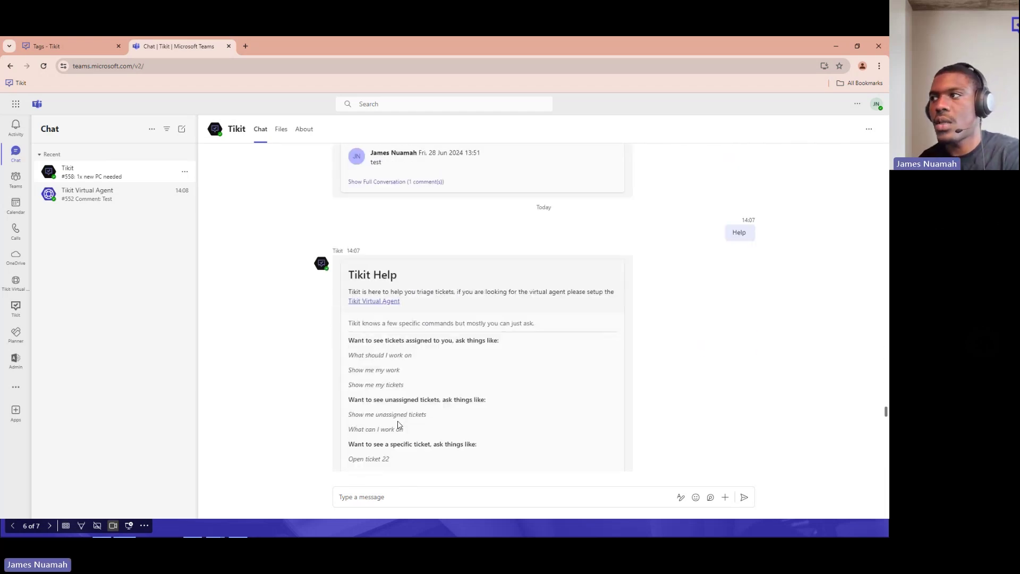
pyautogui.scroll(-5, 399, 423)
pyautogui.moveTo(886, 421); pyautogui.dragTo(886, 472)
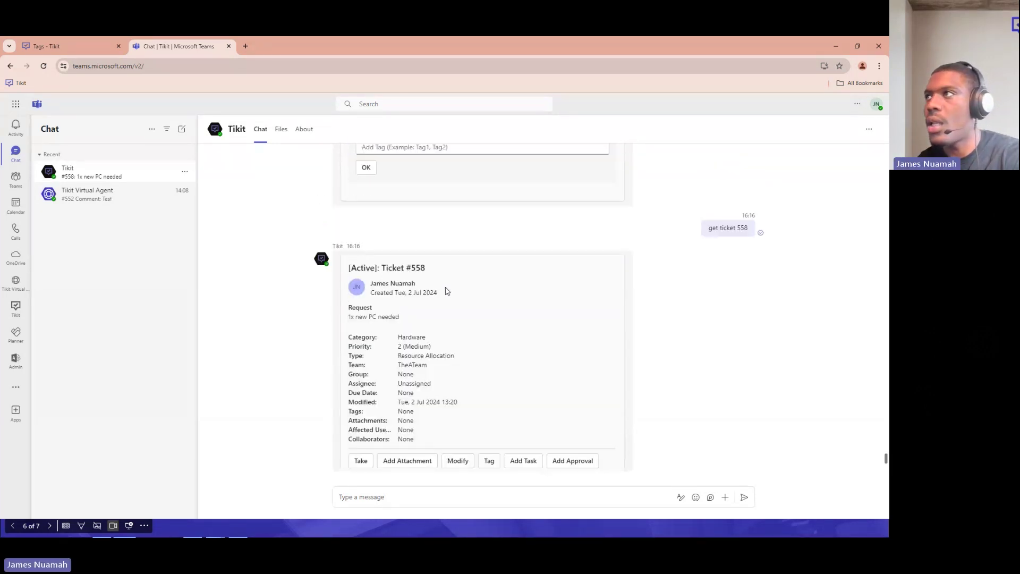
pyautogui.click(405, 488)
pyautogui.write('ge')
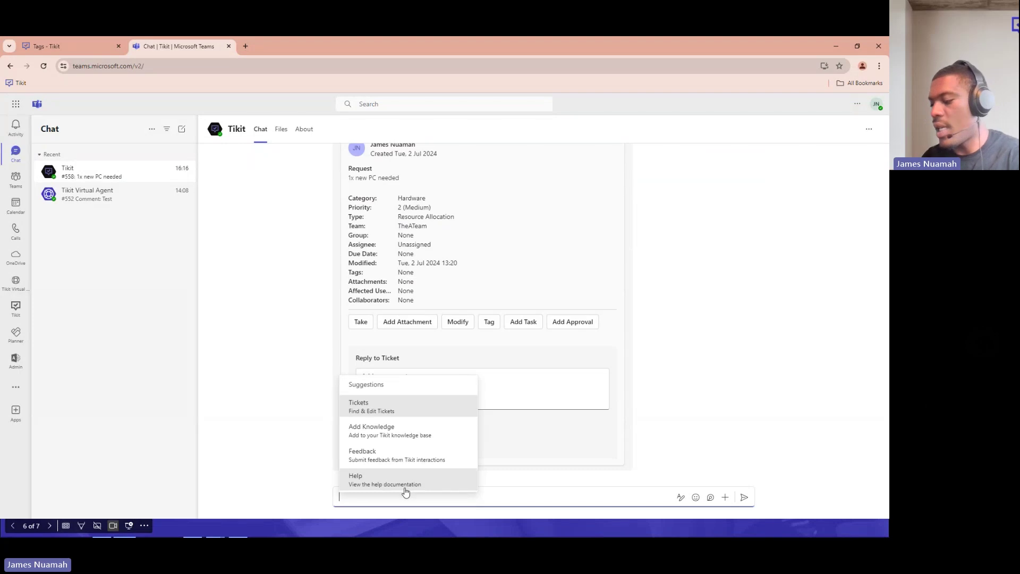
pyautogui.write('t ticket 5')
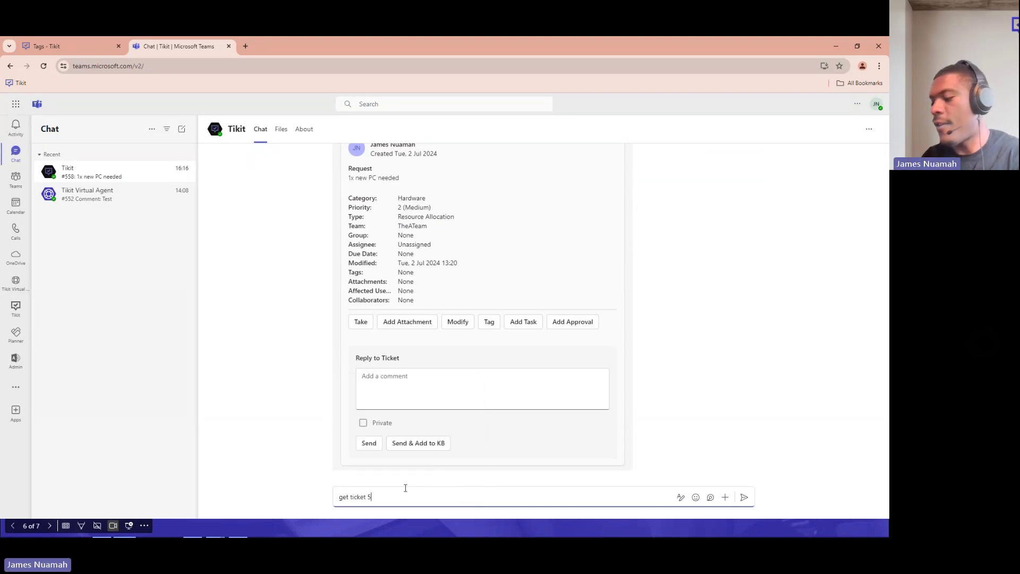
pyautogui.write('58')
pyautogui.press('Return')
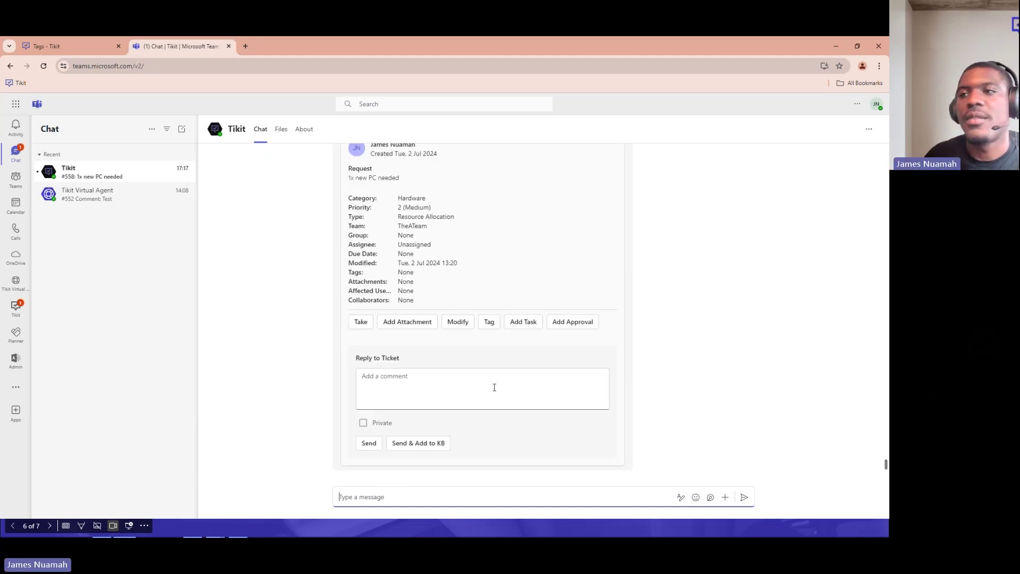
# Step: Try to tag the newly fetched ticket #558 card with "Keyboard needed" and submit it
pyautogui.click(489, 326)
pyautogui.click(422, 294)
pyautogui.write('Keybo')
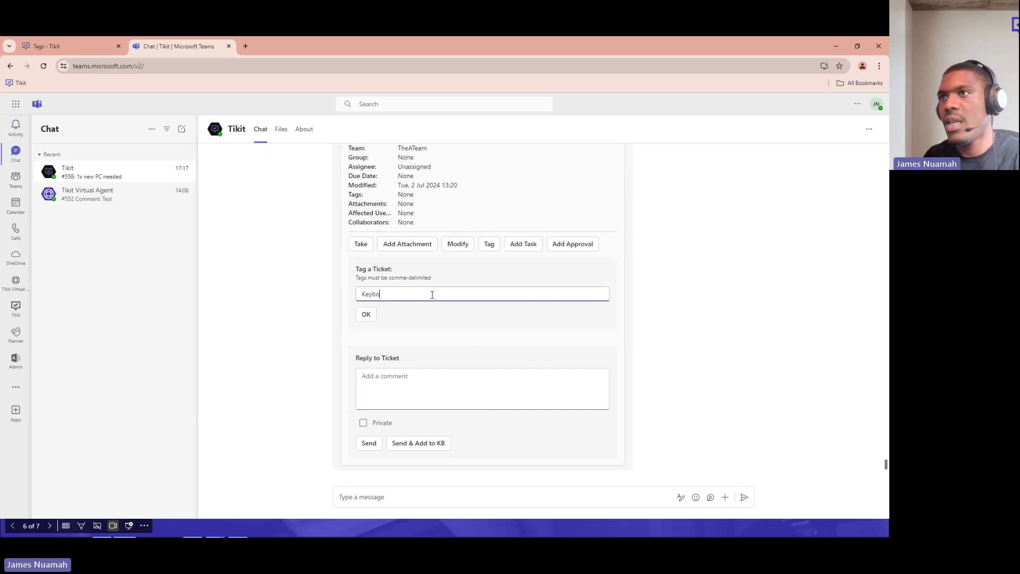
pyautogui.write('ard needed')
pyautogui.click(364, 314)
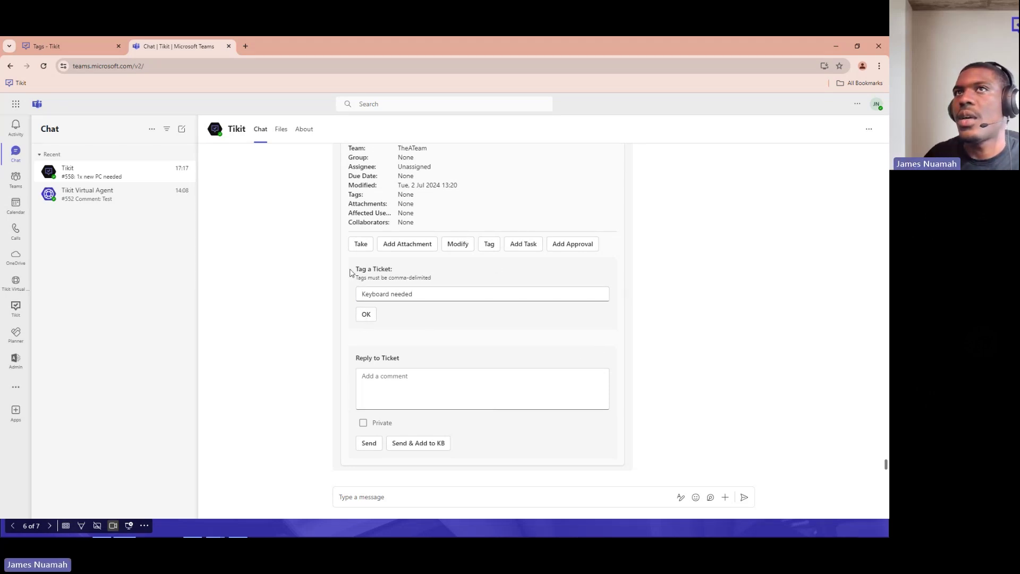
# Step: Return to the Tikit tags settings, reload the tag list, and compare it with the ticket card in Teams
pyautogui.click(90, 46)
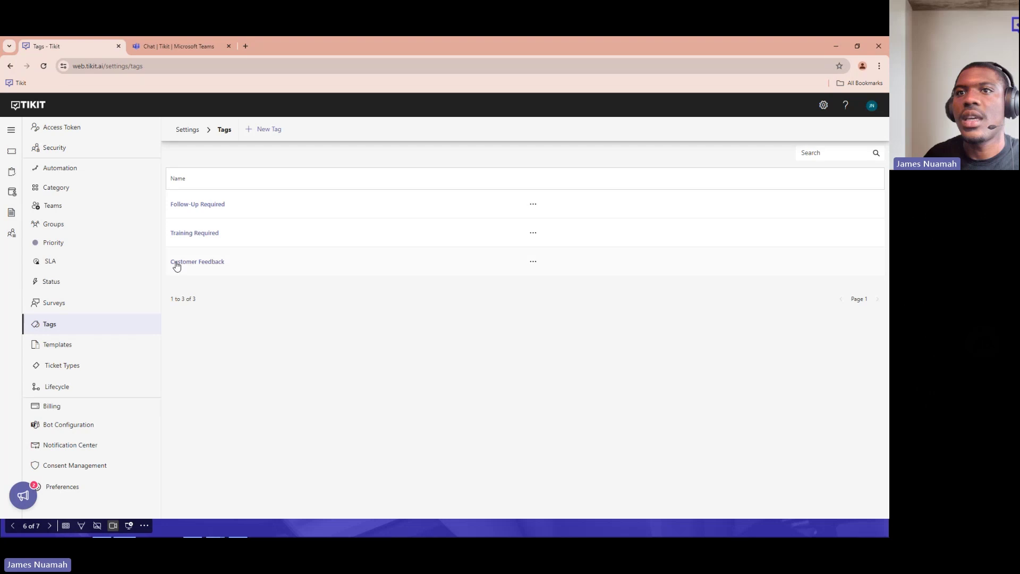
pyautogui.click(43, 65)
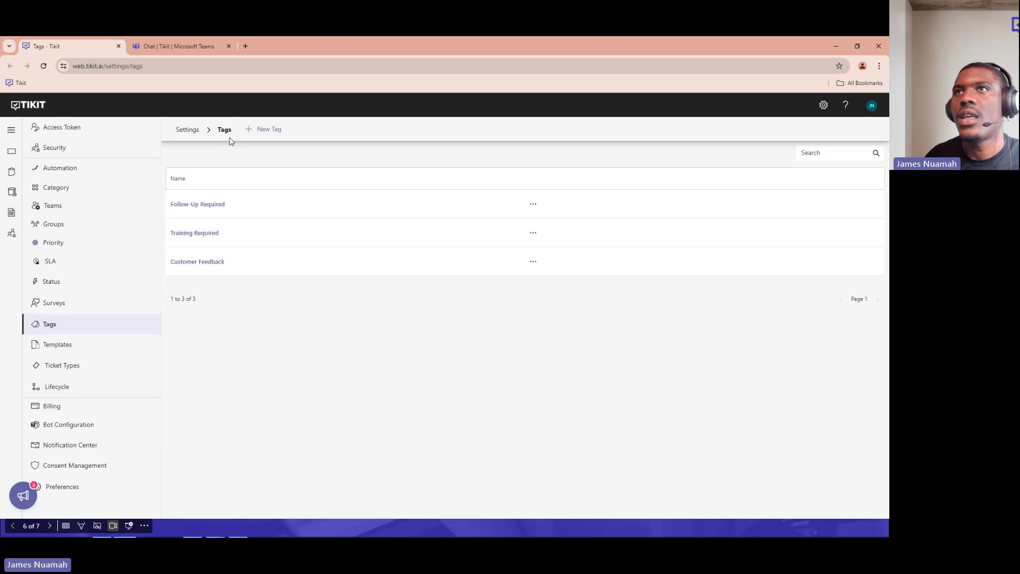
pyautogui.click(192, 49)
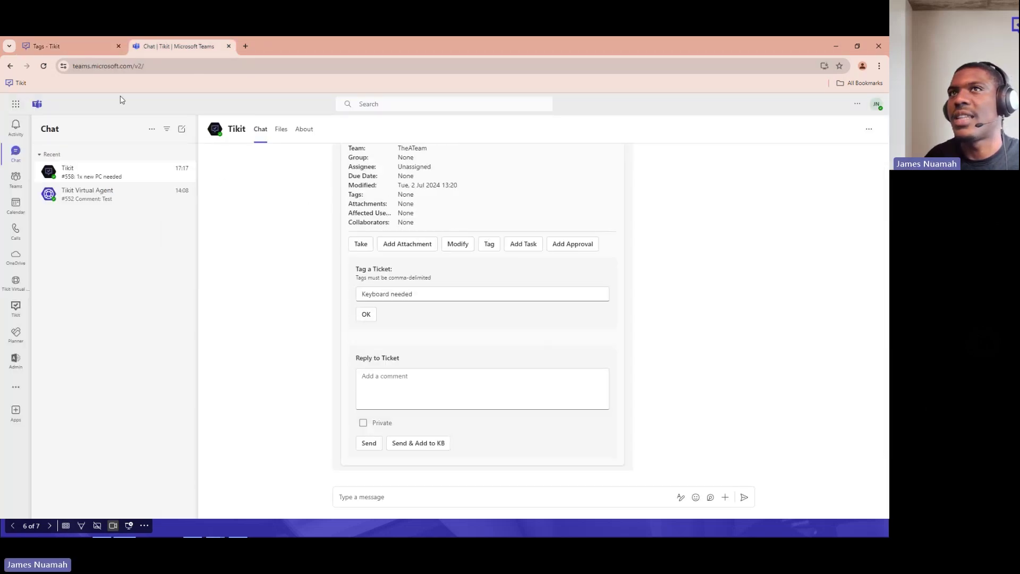
pyautogui.click(87, 52)
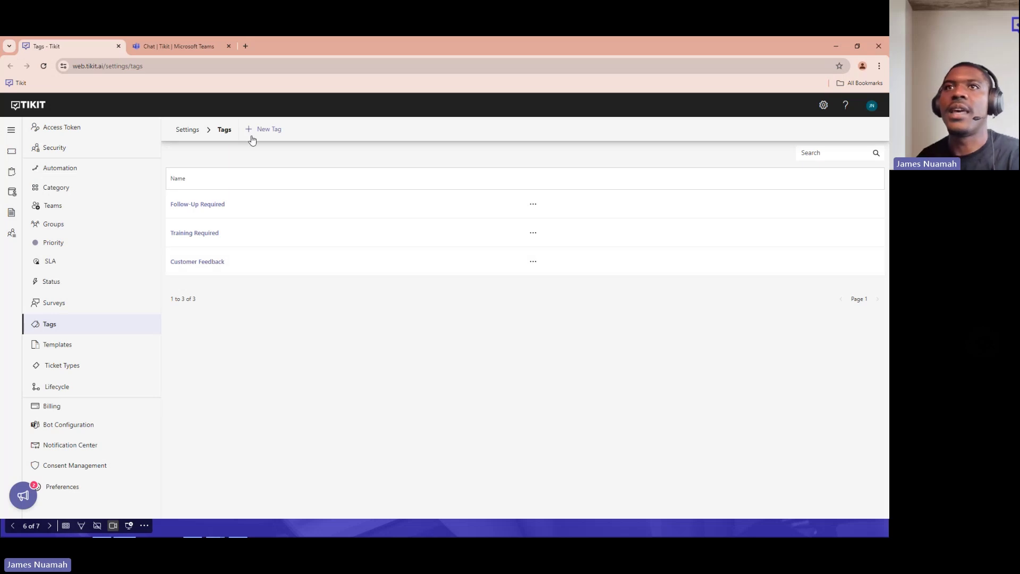
# Step: Open ticket #558 ("1x new PC needed") from the tickets list and expand its properties to reach its tags
pyautogui.click(13, 156)
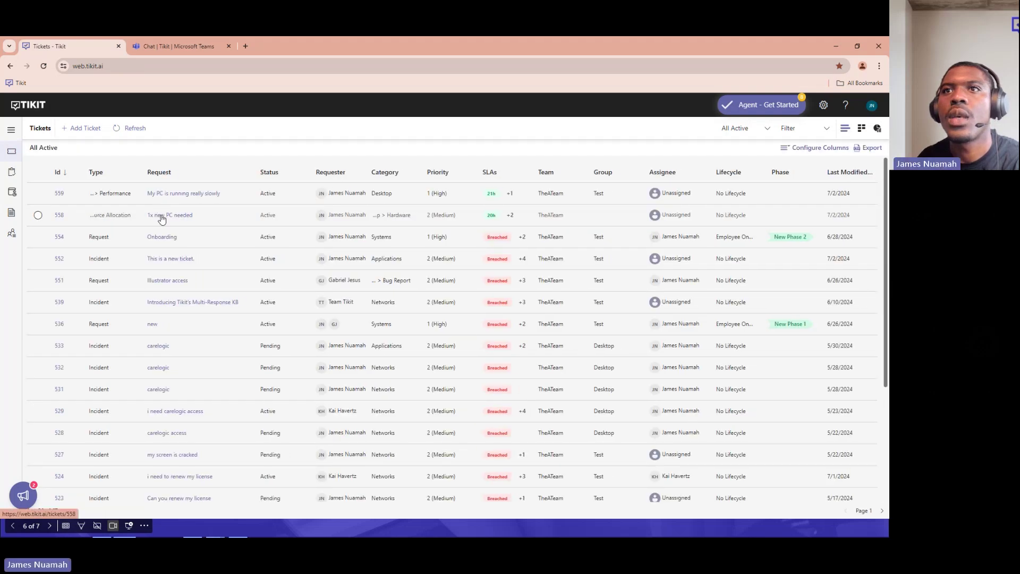
pyautogui.click(161, 216)
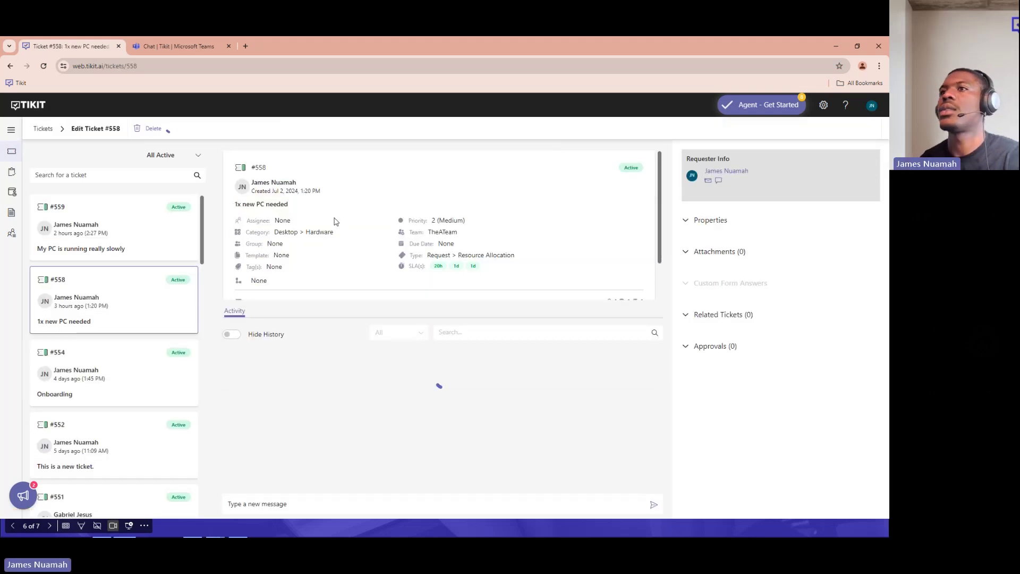
pyautogui.click(695, 226)
pyautogui.scroll(-5, 717, 297)
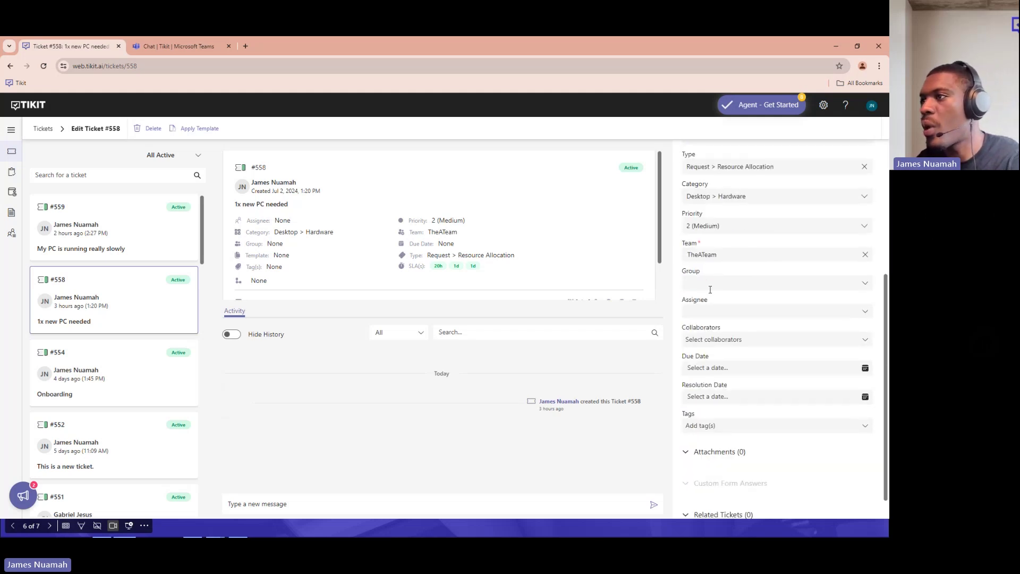
# Step: Try to enter "Keyboard Needed" in the ticket's tags and clear the entry
pyautogui.click(848, 425)
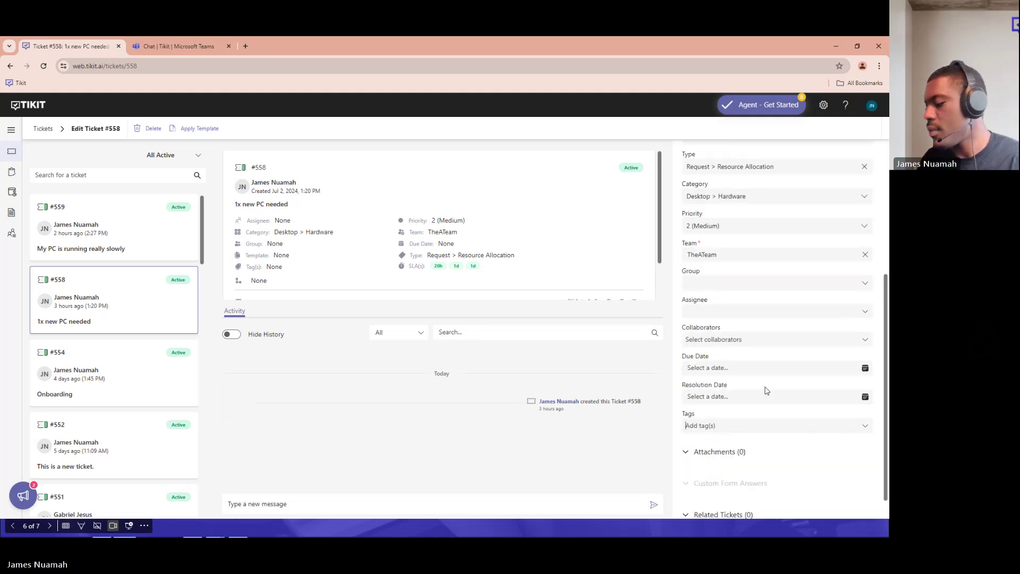
pyautogui.write('keyb')
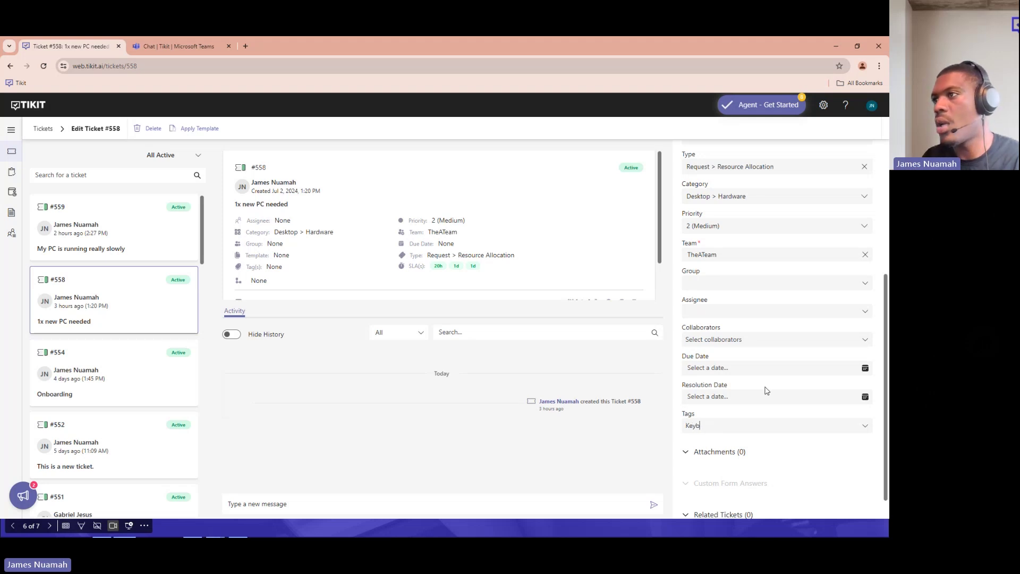
pyautogui.write('oard Needed')
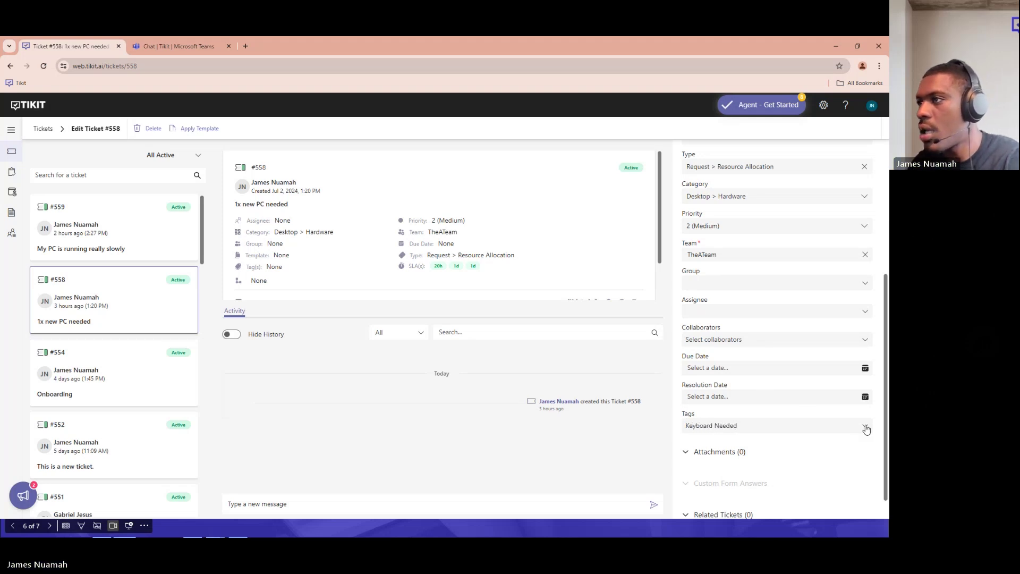
pyautogui.hotkey('ctrl', 'shift', 'Left')
pyautogui.hotkey('ctrl', 'shift', 'Left')
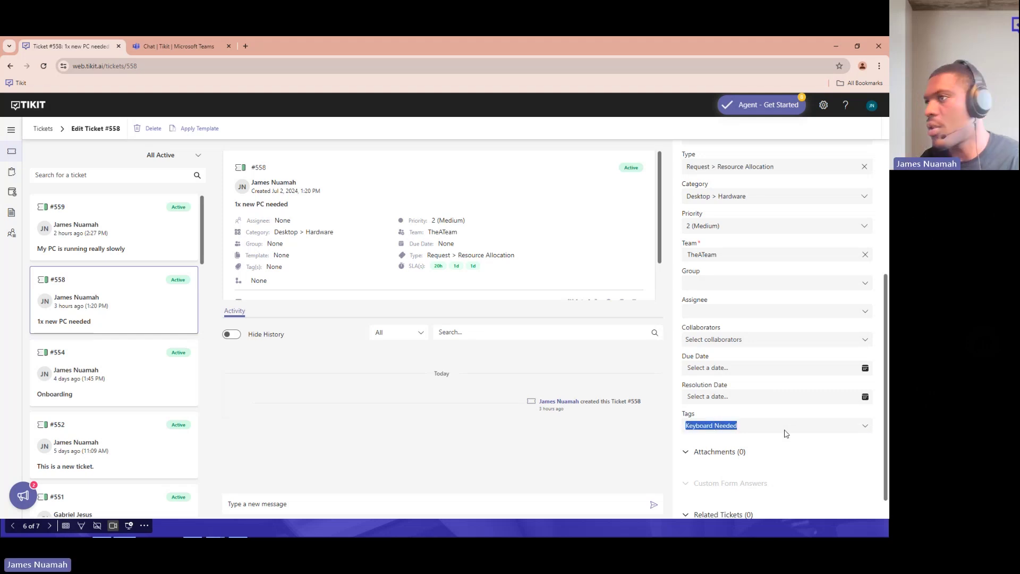
pyautogui.press('BackSpace')
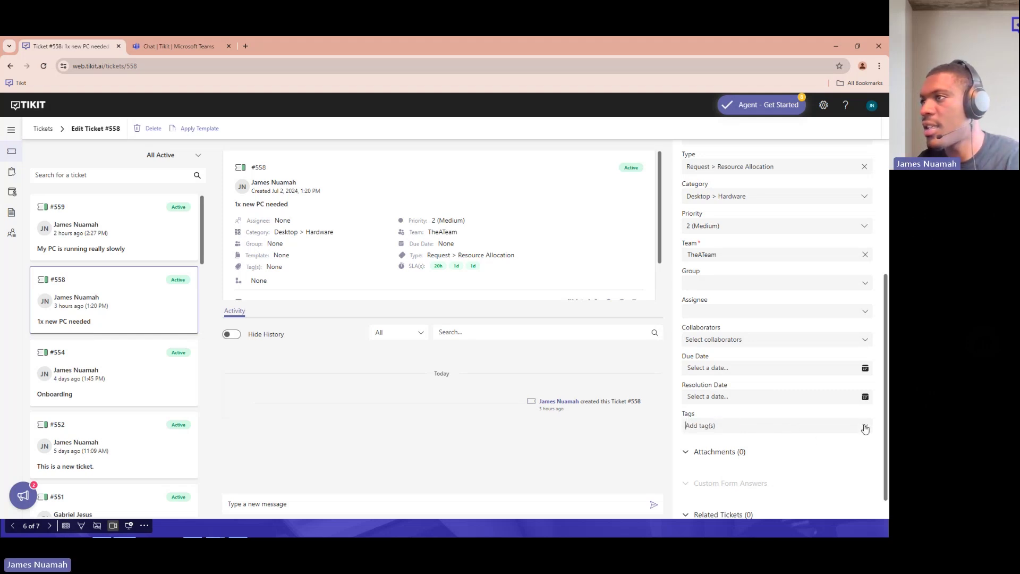
# Step: Reload the page of ticket #558 and expand its properties to show the tags field
pyautogui.click(45, 68)
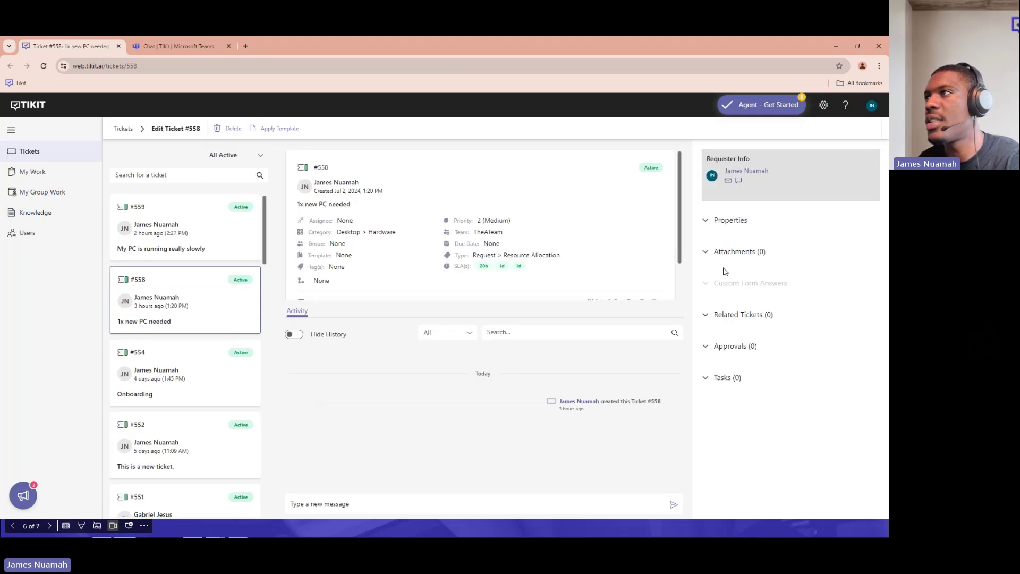
pyautogui.click(726, 222)
pyautogui.scroll(-5, 726, 223)
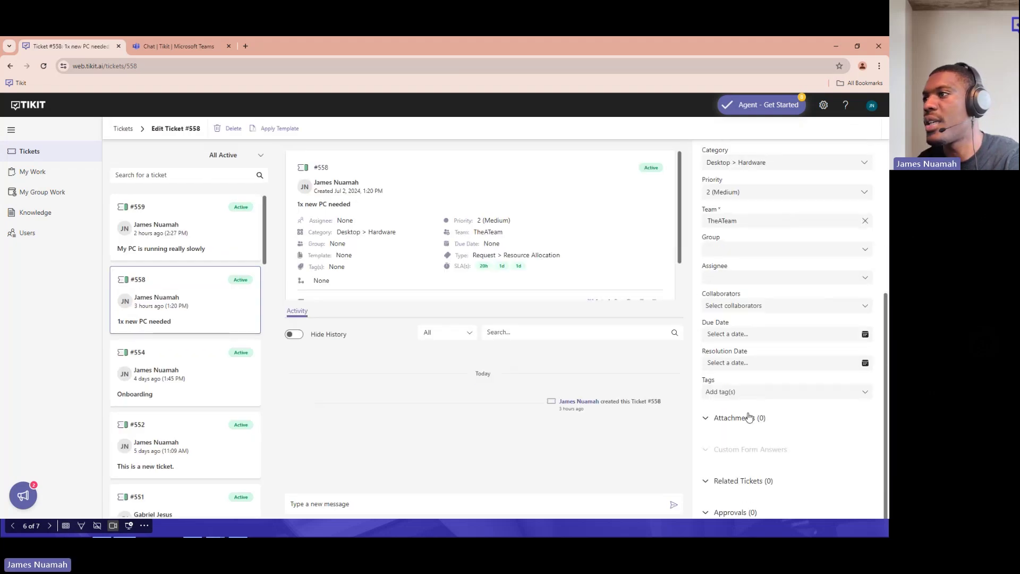
pyautogui.scroll(-1, 749, 418)
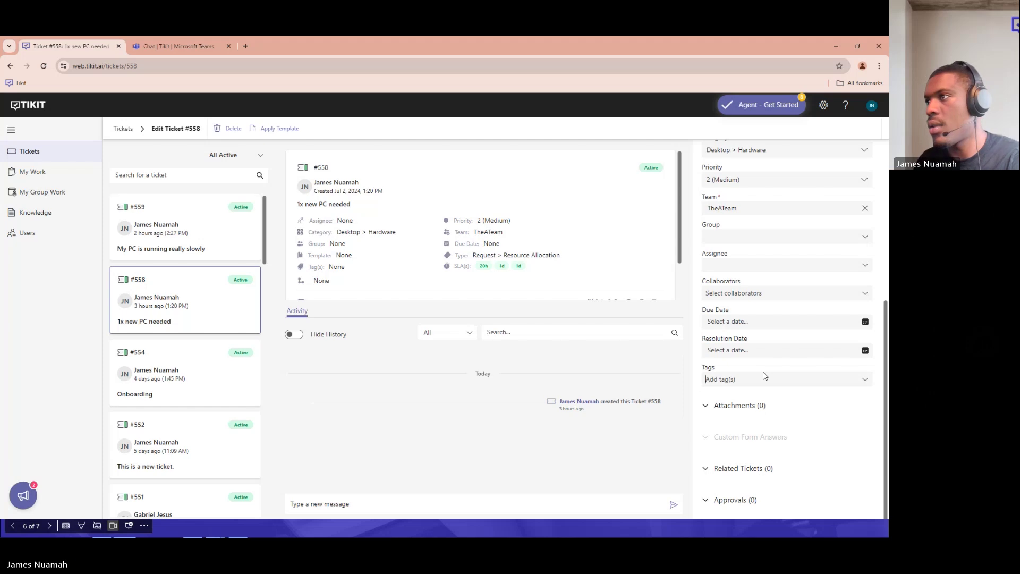
# Step: Create the new tag "Keyboard Needed" in the tags of ticket #558, apply it to the ticket and save the ticket
pyautogui.click(763, 378)
pyautogui.write('ke')
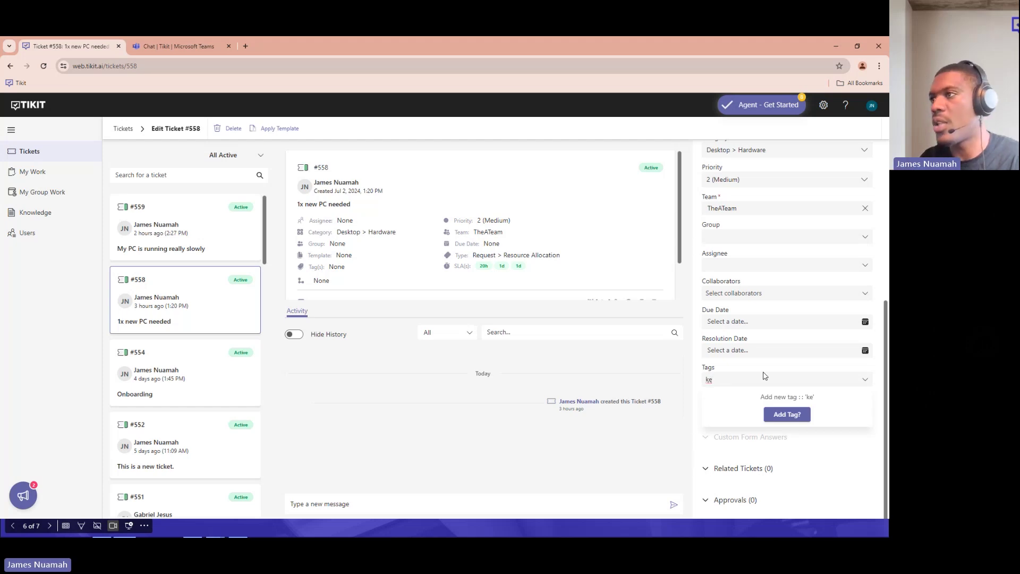
pyautogui.press('BackSpace')
pyautogui.press('BackSpace')
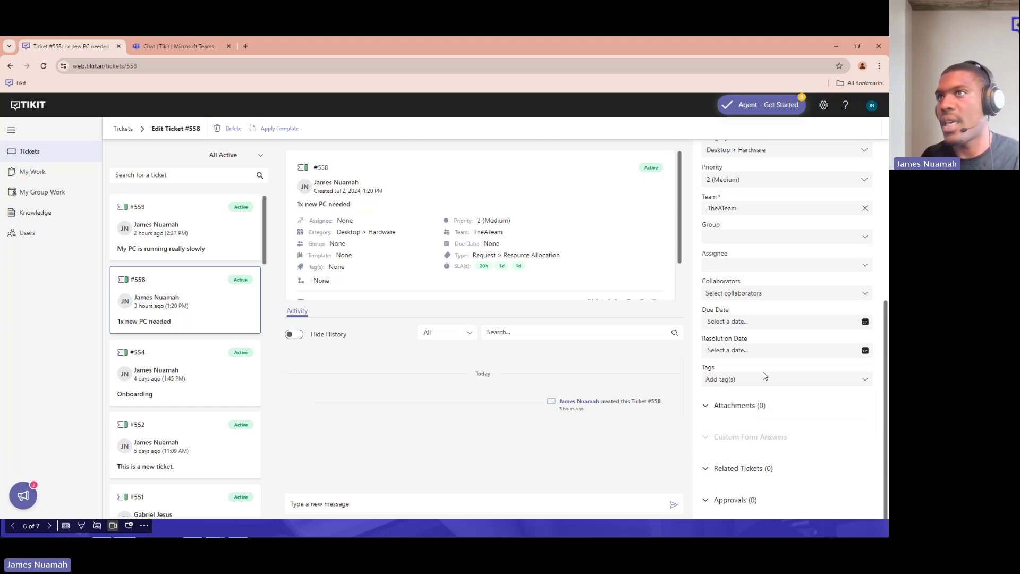
pyautogui.write('Key')
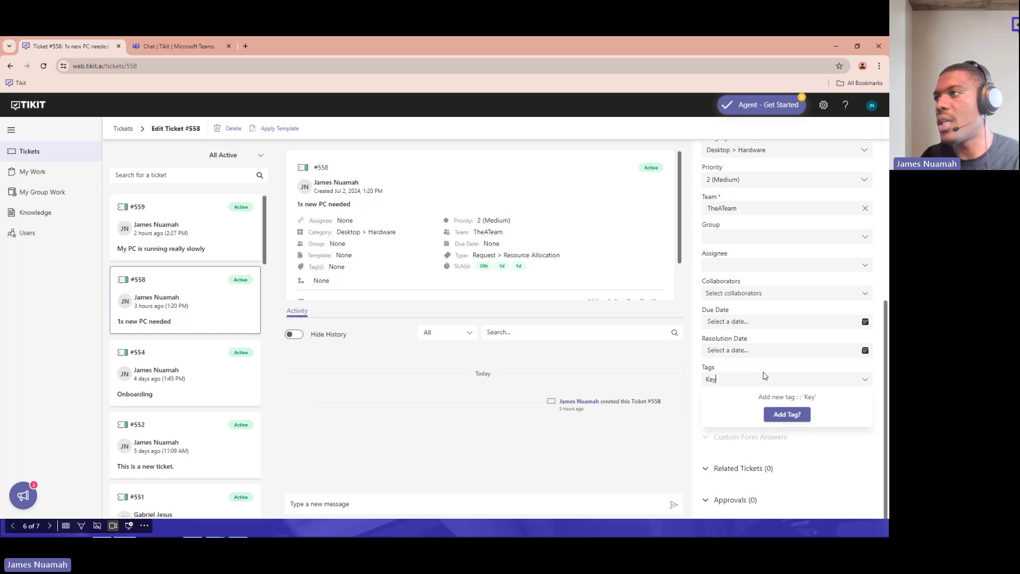
pyautogui.write('board N')
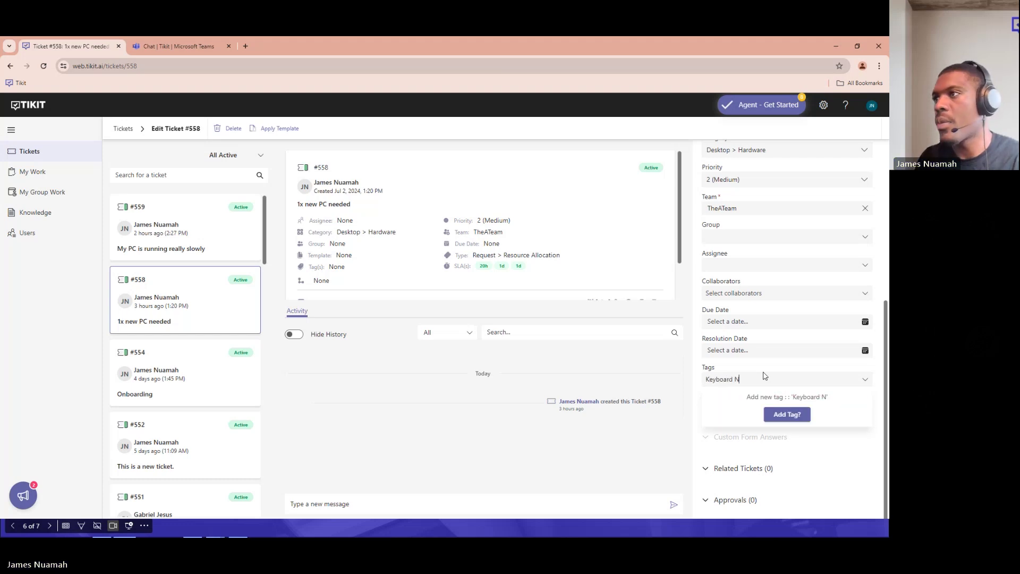
pyautogui.write('eeded')
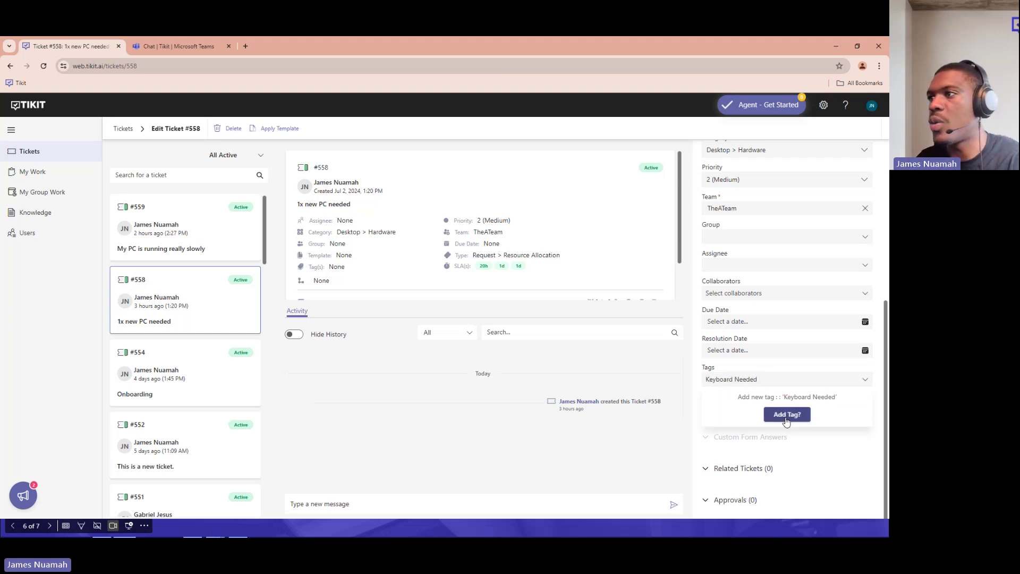
pyautogui.click(783, 419)
pyautogui.click(742, 397)
pyautogui.scroll(6, 751, 348)
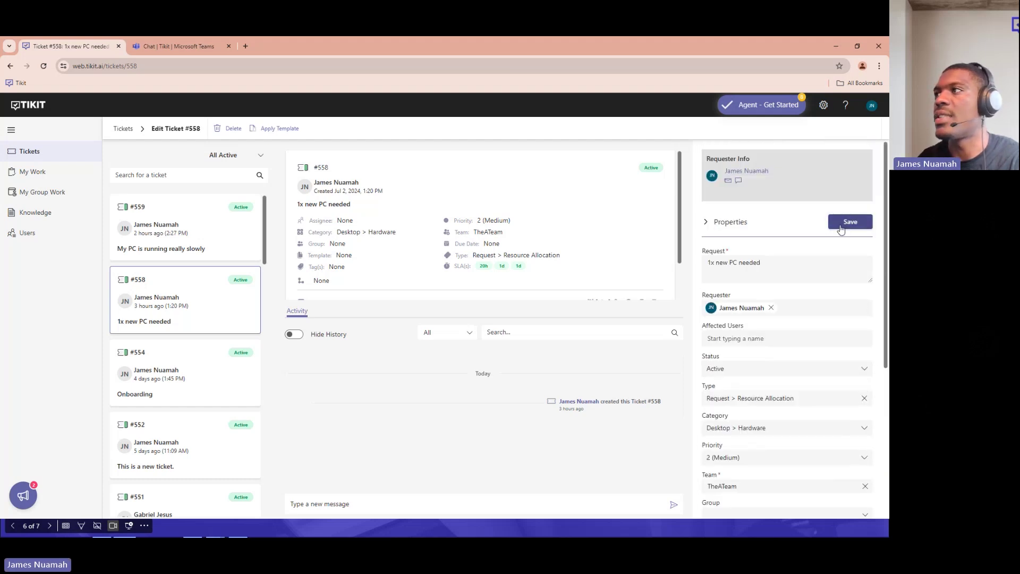
pyautogui.click(840, 229)
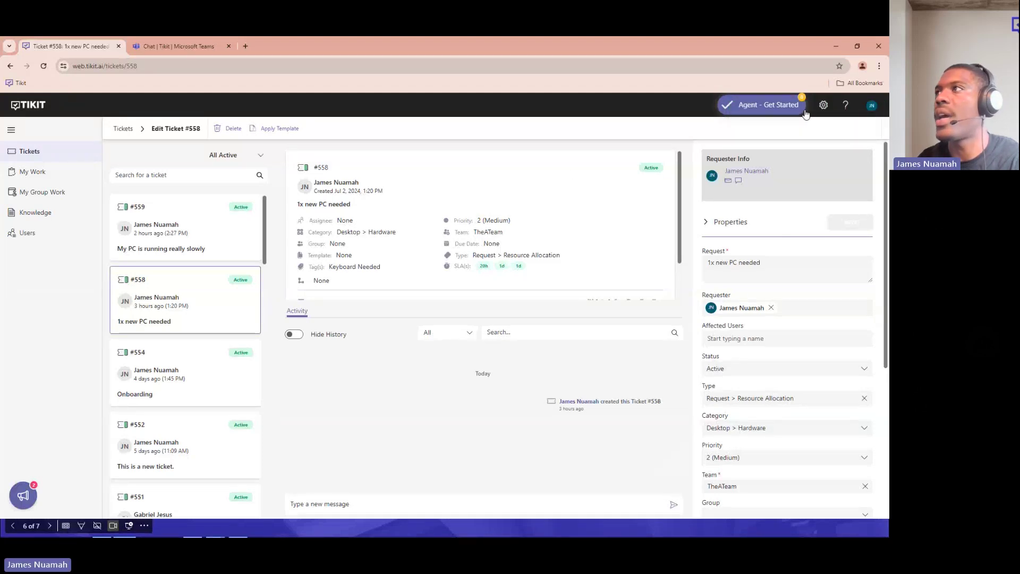
# Step: Open the Tags page in Tikit's settings to check the list for the "Keyboard Needed" tag
pyautogui.click(823, 105)
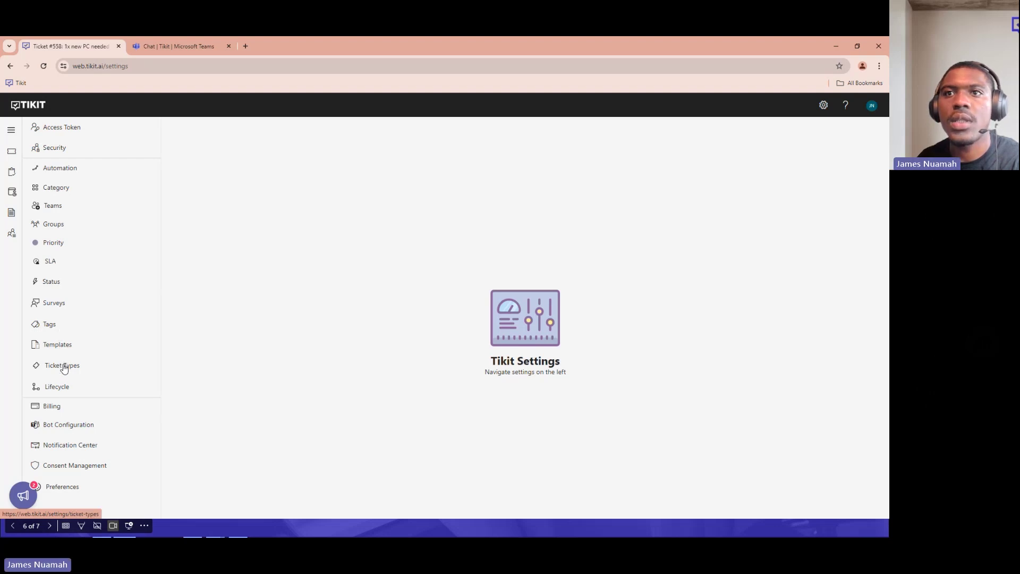
pyautogui.click(50, 324)
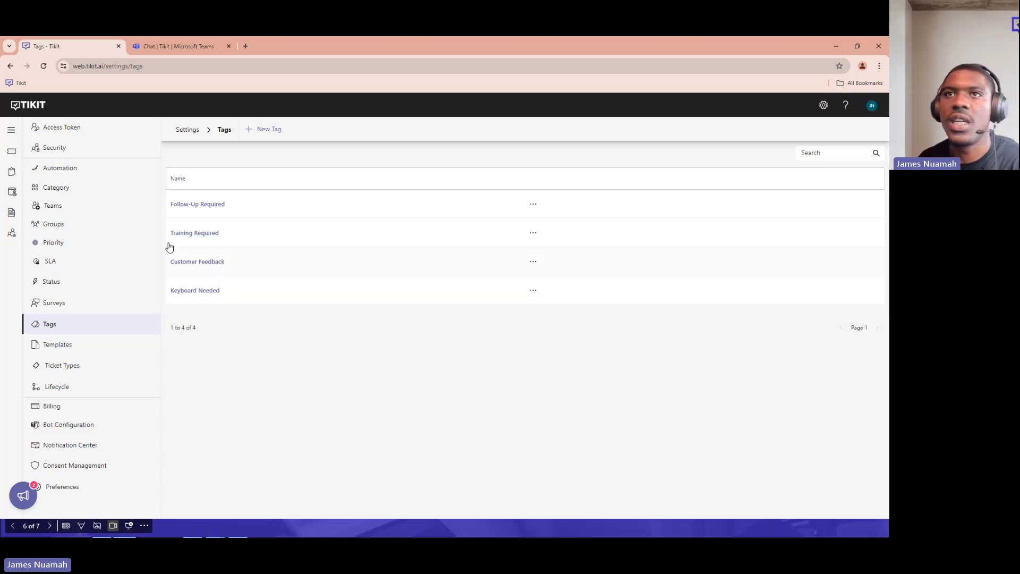
# Step: Return to the tickets list and filter the active tickets by the "Keyboard Needed" tag
pyautogui.click(13, 153)
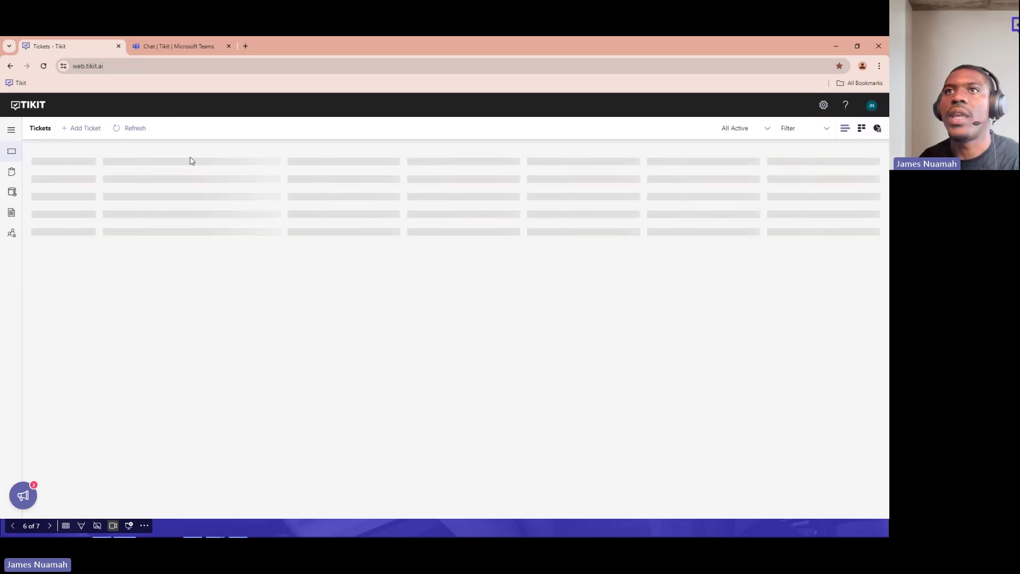
pyautogui.click(804, 128)
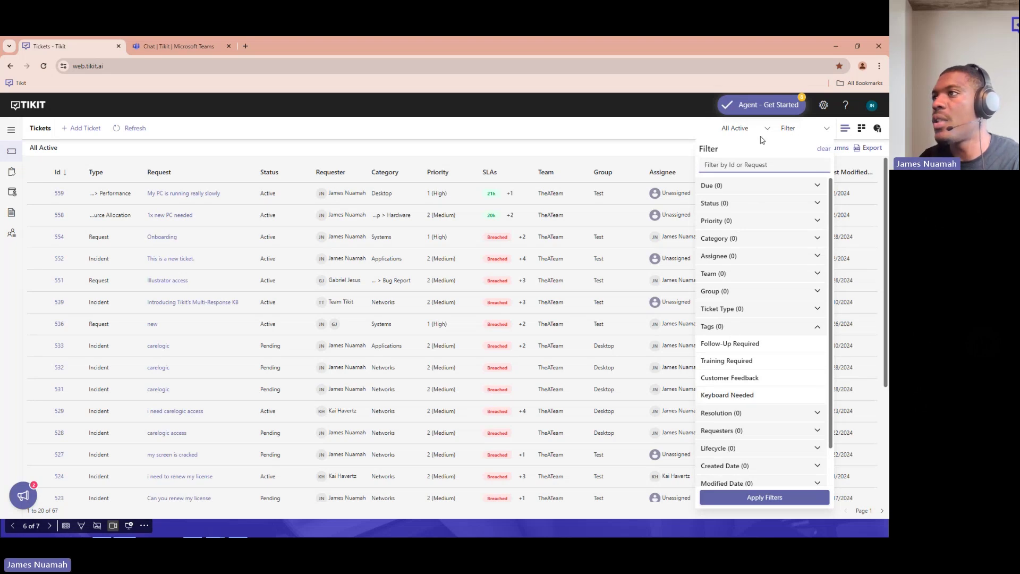
pyautogui.click(733, 397)
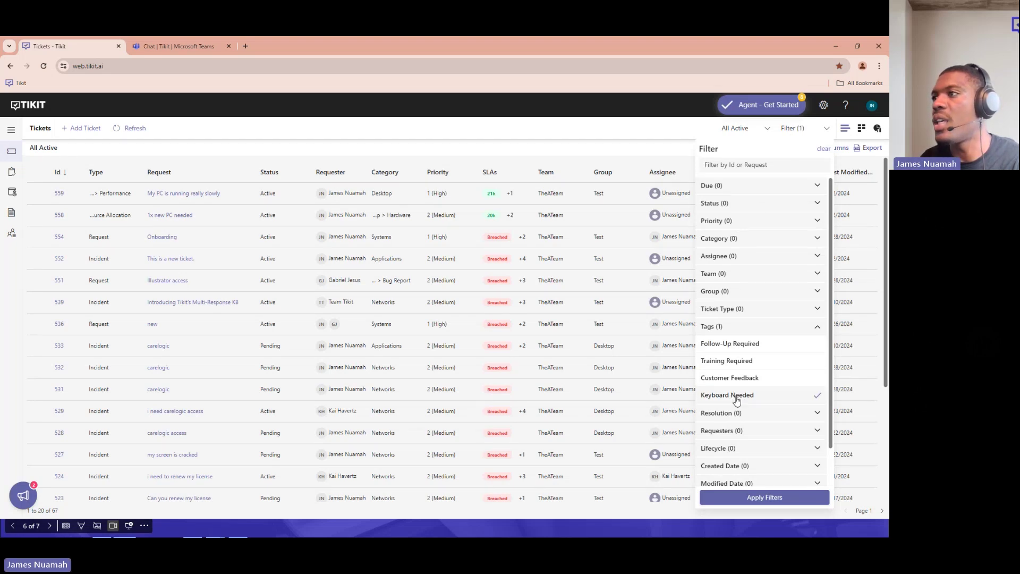
pyautogui.click(763, 498)
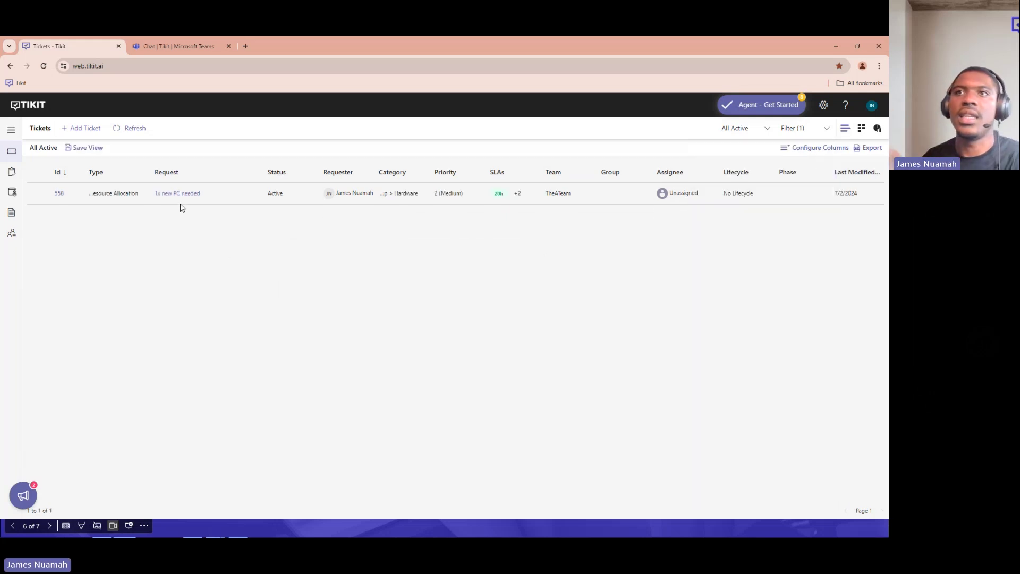